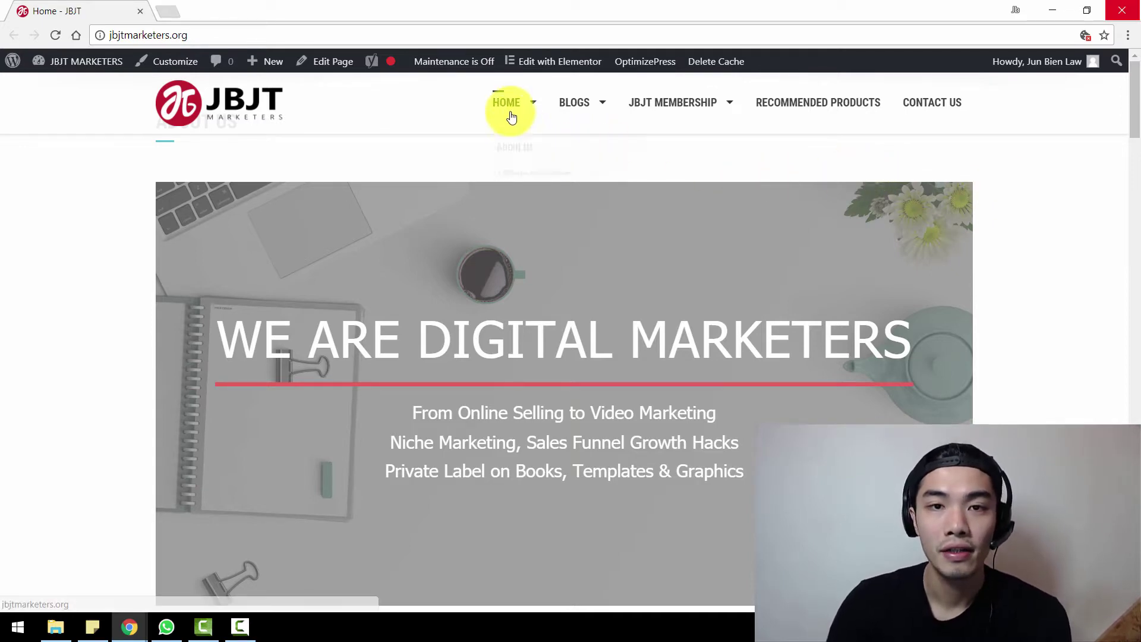
Step: Bring up the link options for the About Us page under the HOME menu
mouse_move(507, 113)
right_click(509, 146)
Step: Open About Us in an incognito window and try the popup's Name and Email fields
click(560, 193)
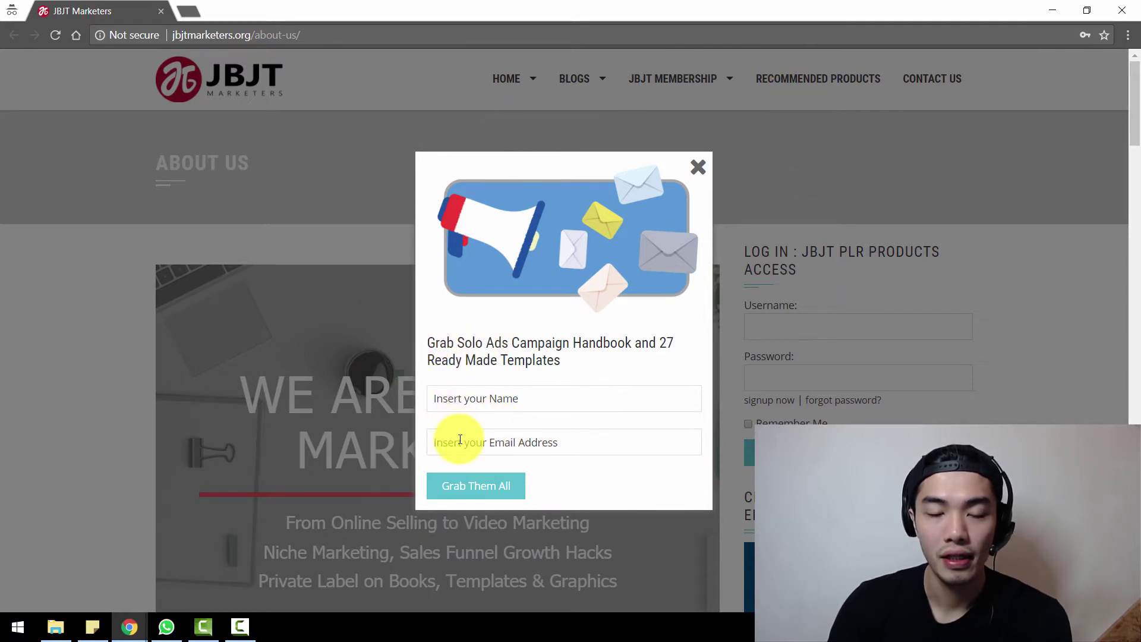
click(519, 398)
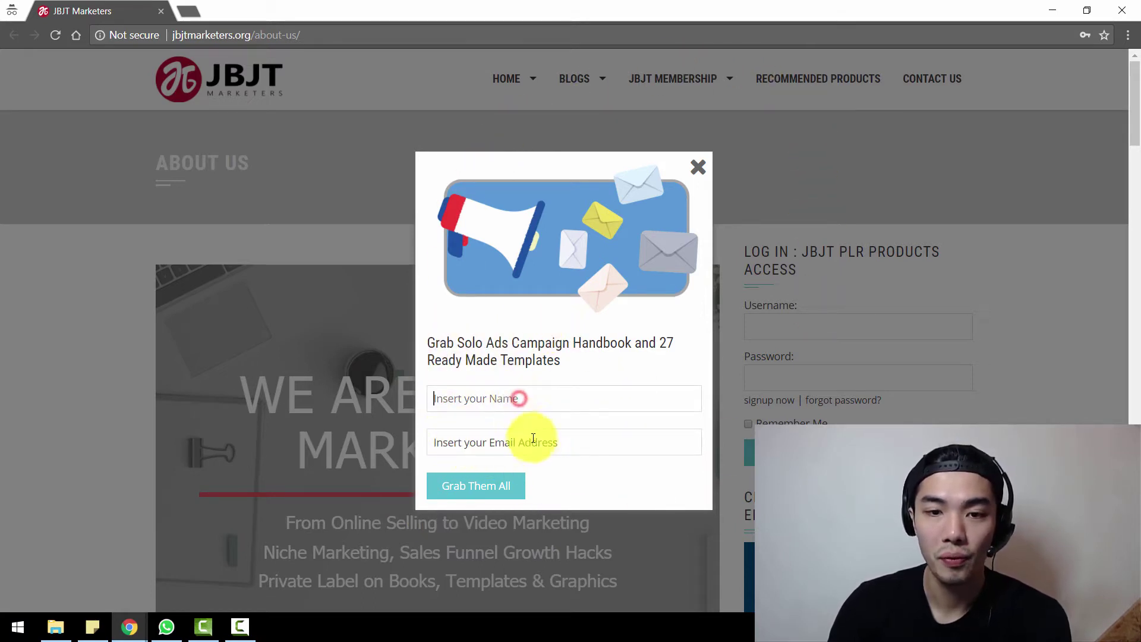
click(534, 441)
click(542, 398)
click(549, 450)
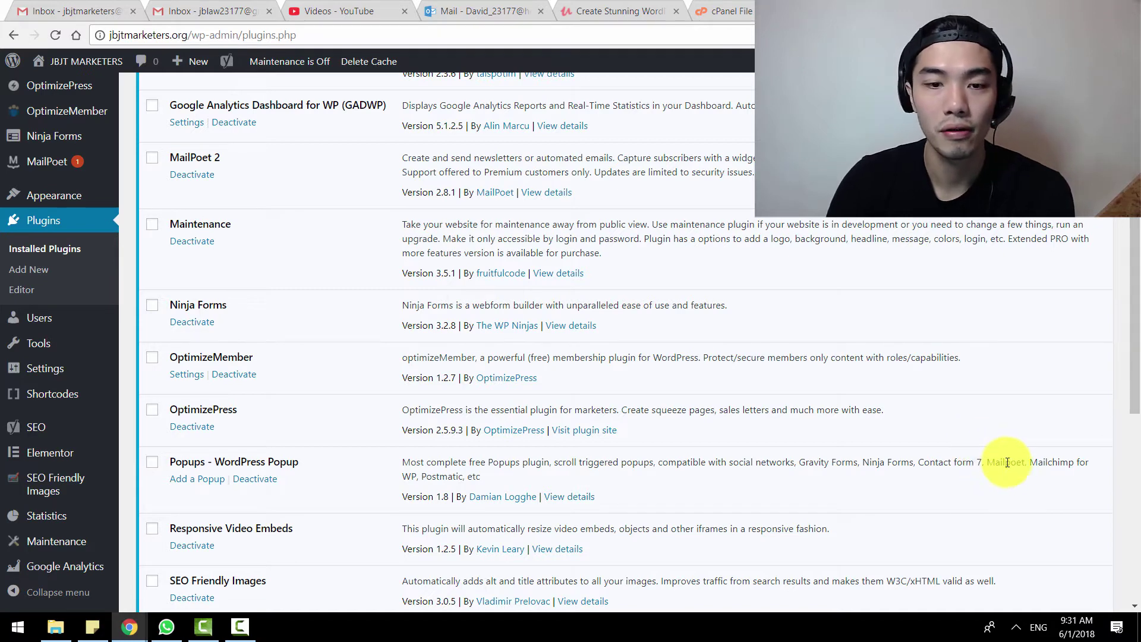
Step: Go to the All Popups list from the Popups sidebar menu
scroll(491, 449, up, 6)
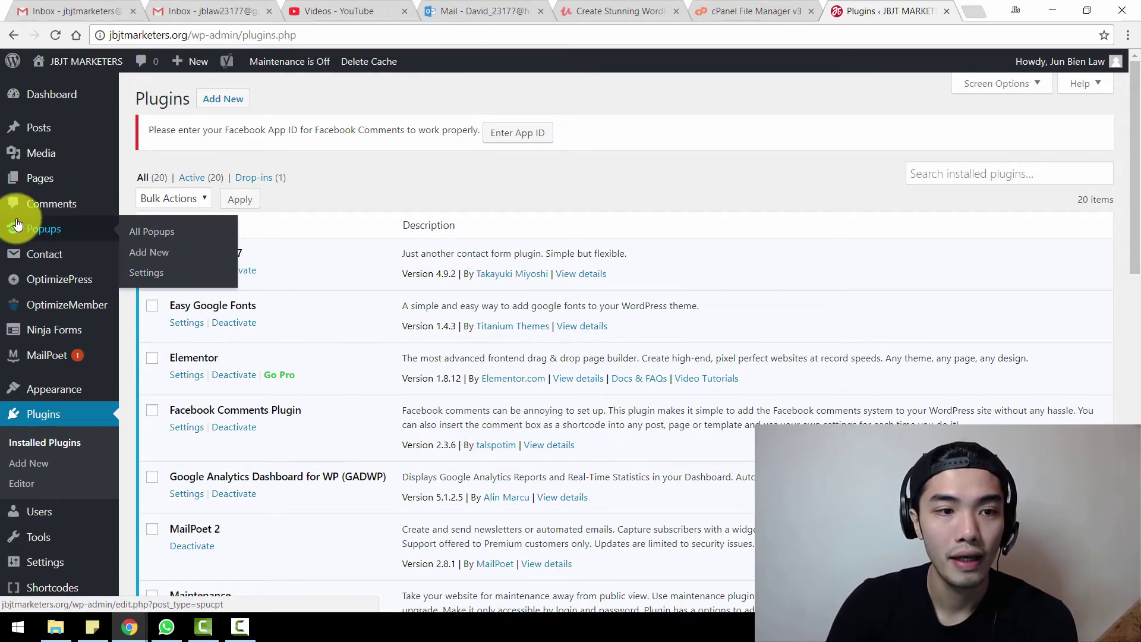
mouse_move(51, 357)
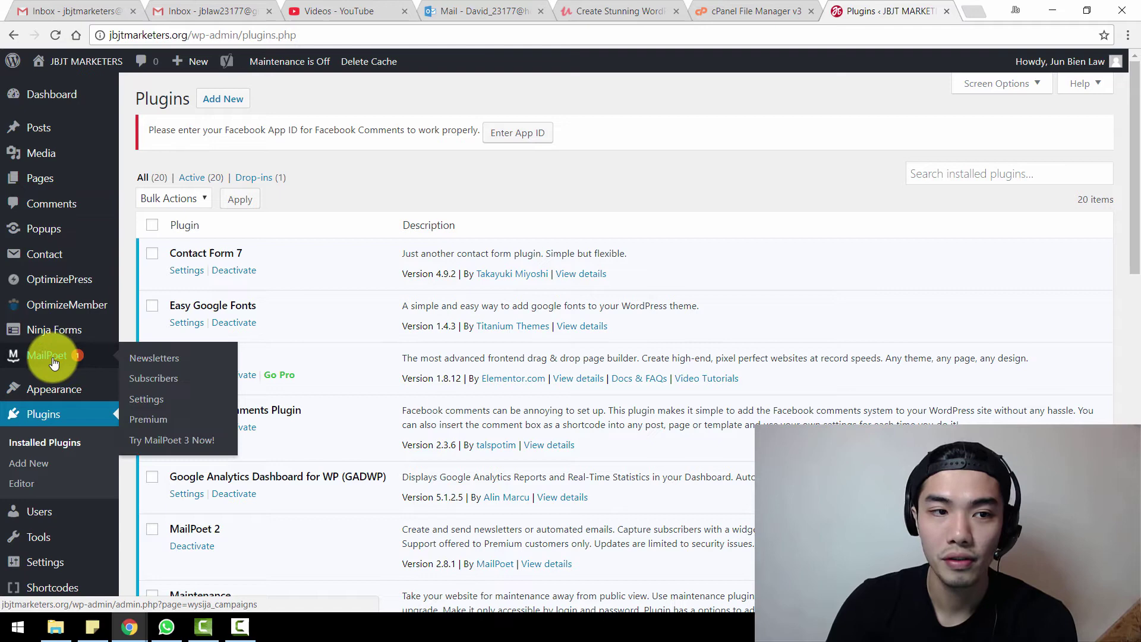
click(41, 232)
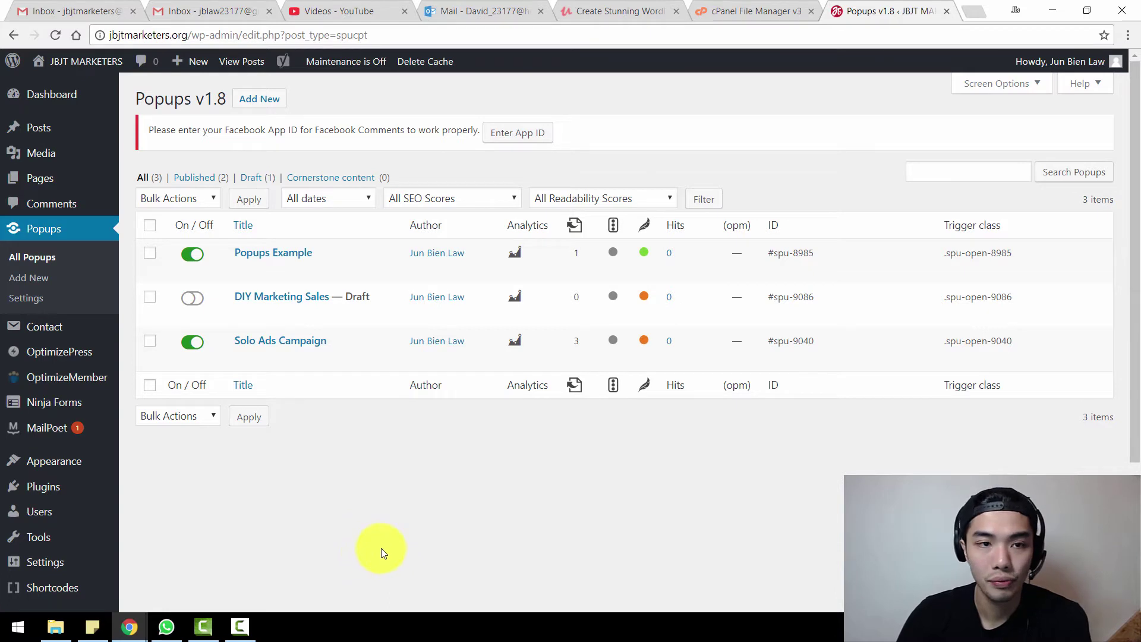
Step: Start a new popup titled Test1 and paste the handbook offer text into its content
click(275, 99)
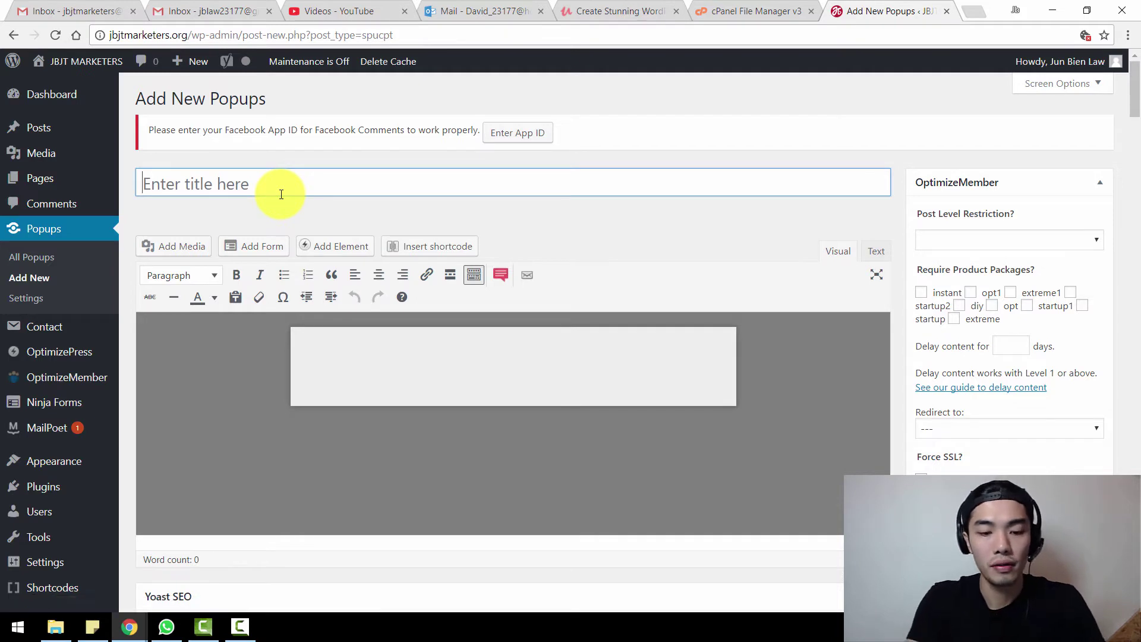
text(Test1)
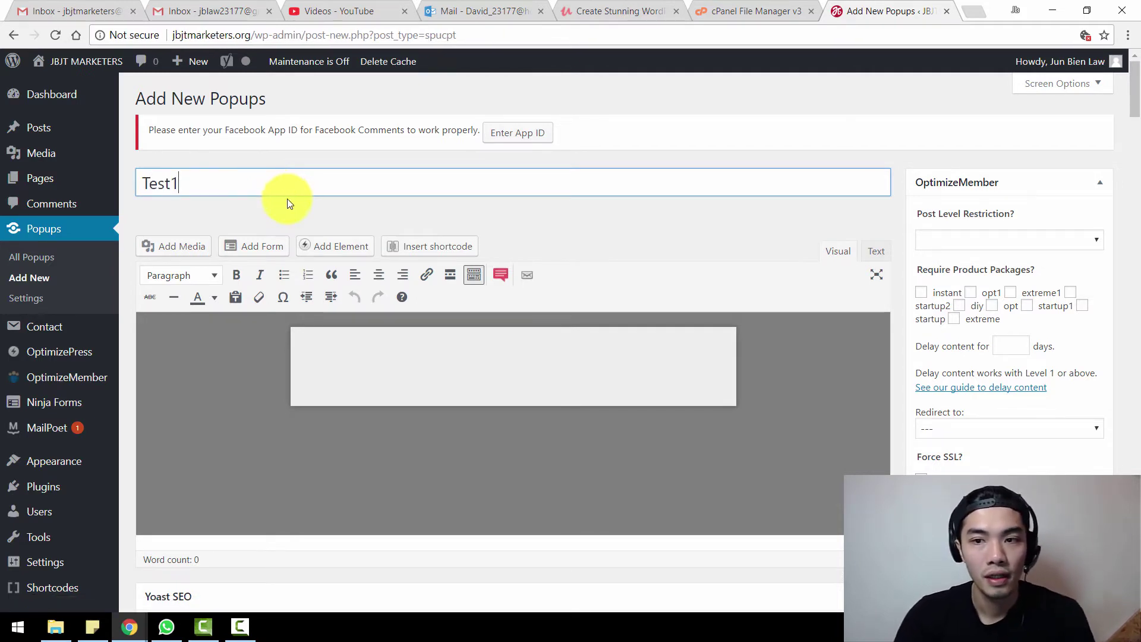
scroll(346, 328, down, 1)
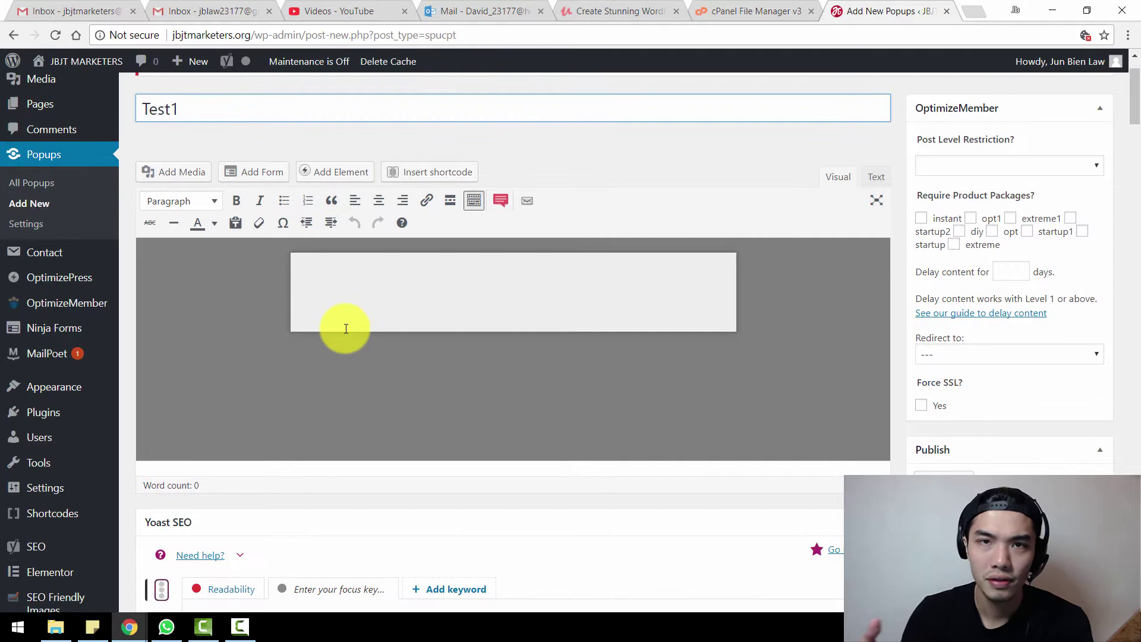
click(456, 299)
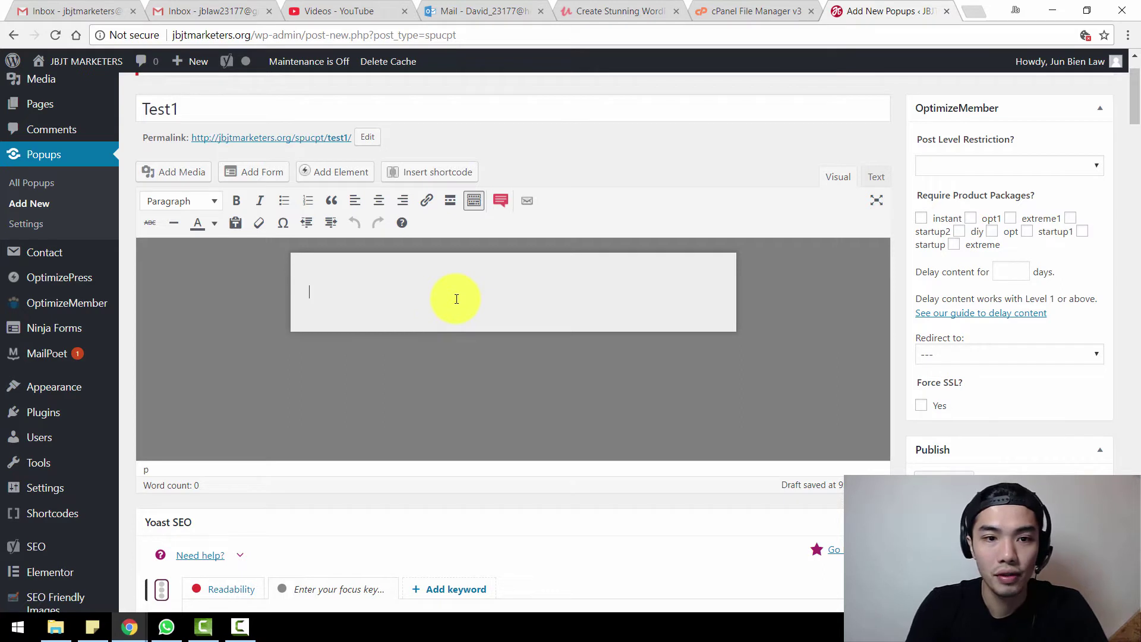
text(Solo Ads Campaign Handbook and 27 Email Templates)
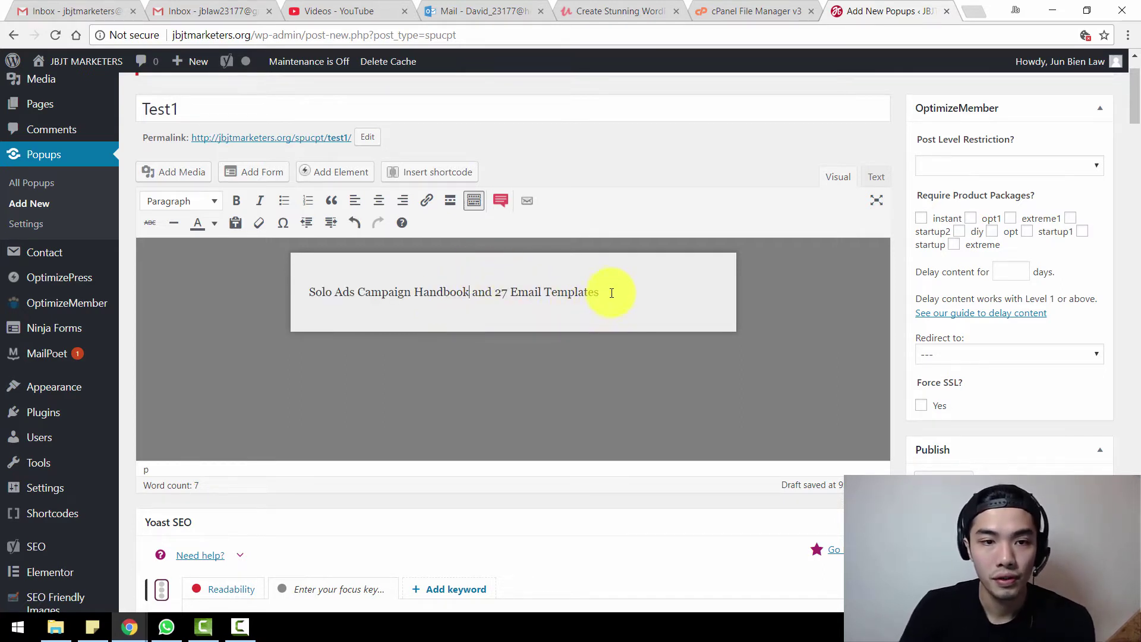
Step: Format 'Solo Ads Campaign Handbook and 27 Email Templates' as Heading 1
drag(609, 289, 300, 293)
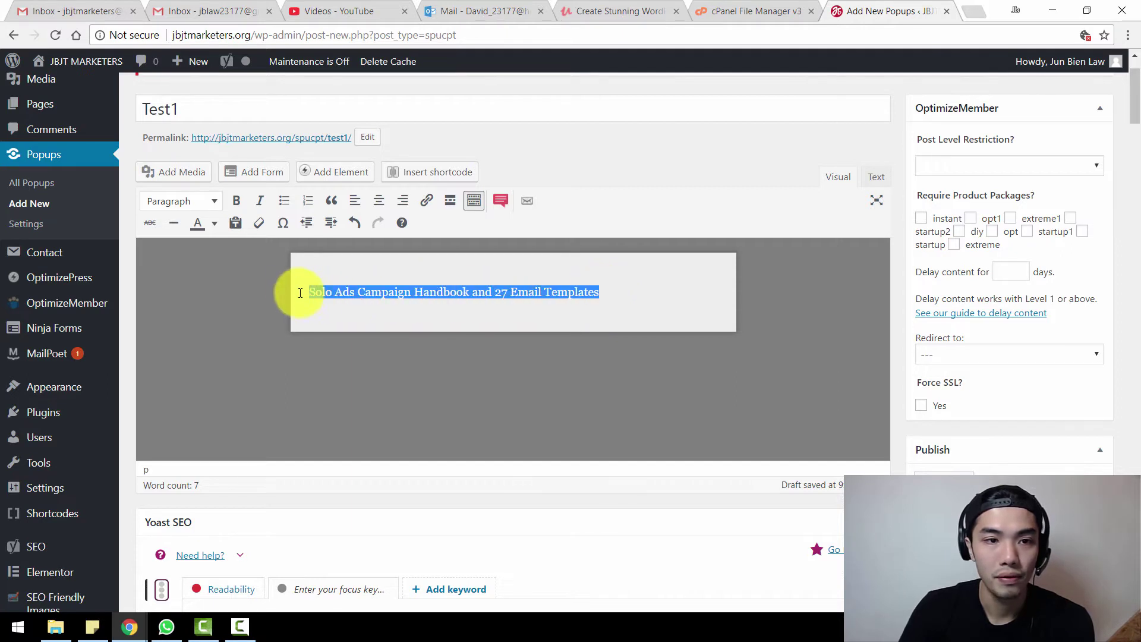
click(216, 211)
click(212, 266)
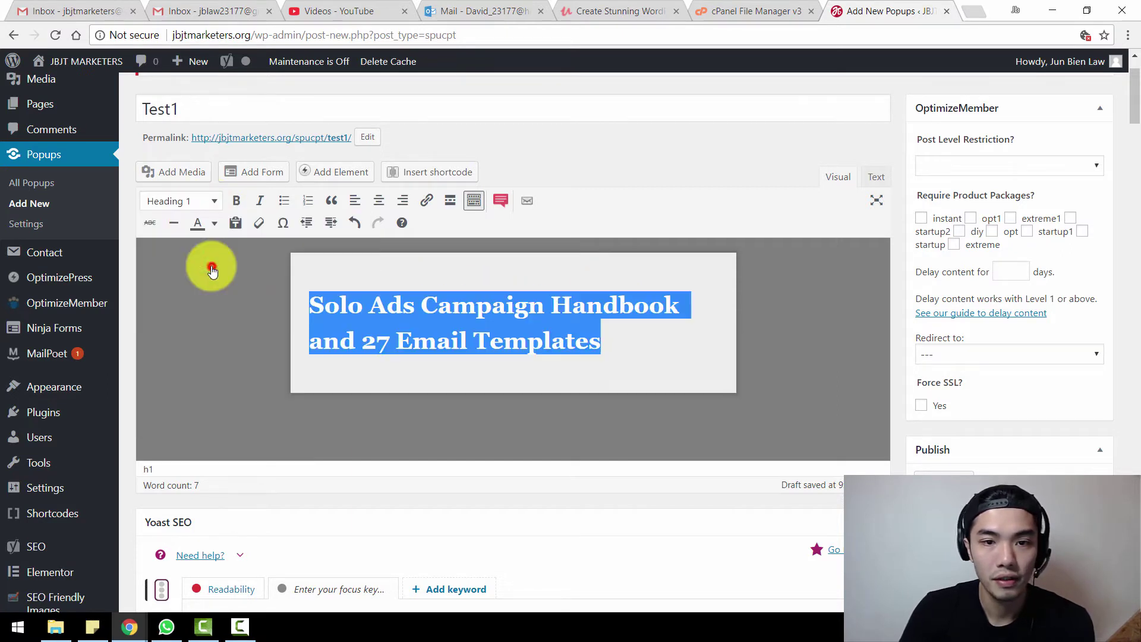
click(631, 355)
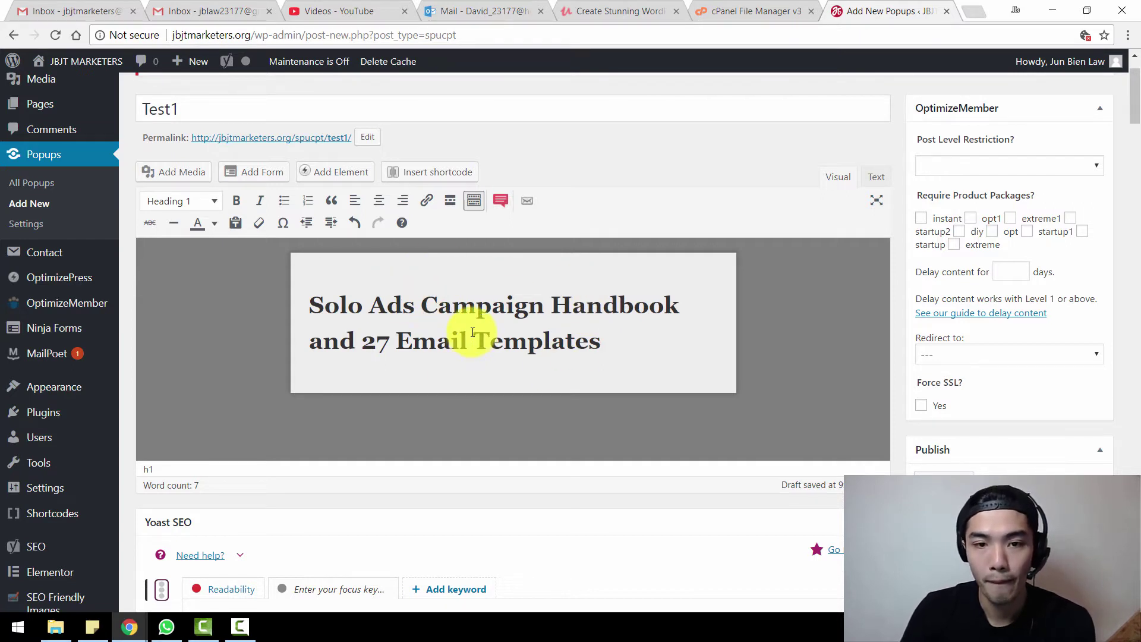
Step: Insert the Solo Ads Campaign MailPoet form below the heading as a [wysija_form id="5"] shortcode
key(Return)
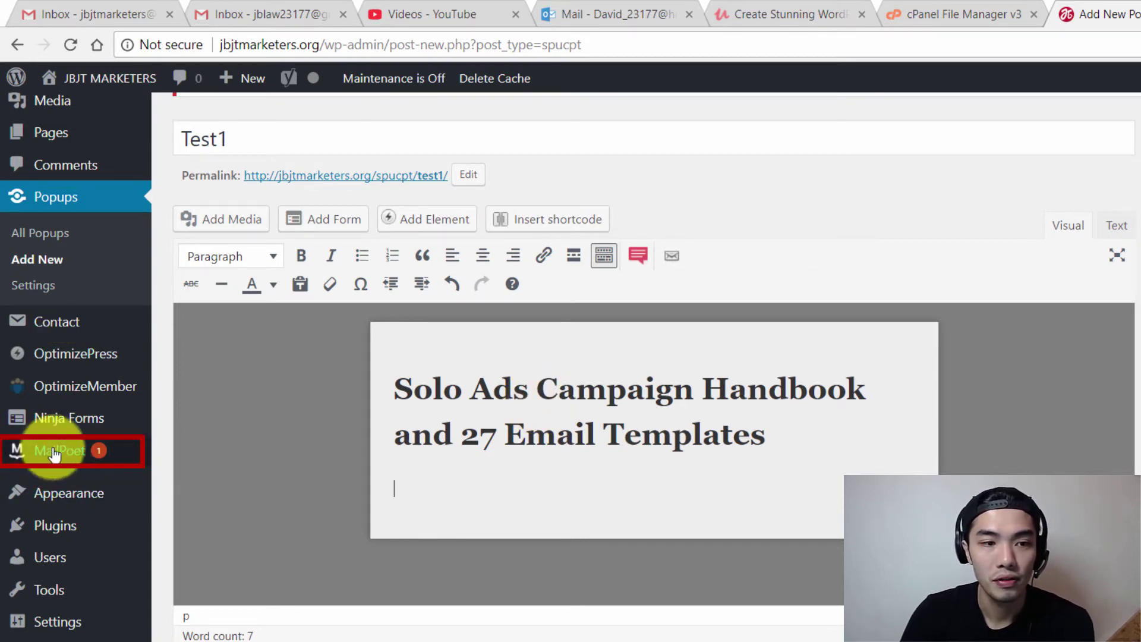
mouse_move(58, 457)
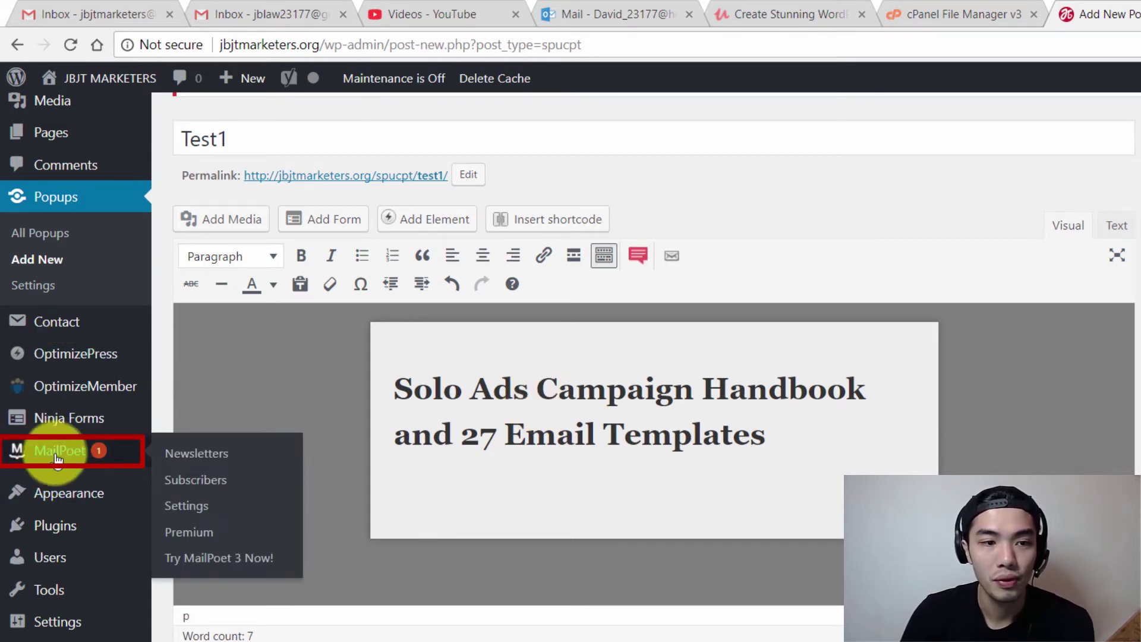
click(672, 261)
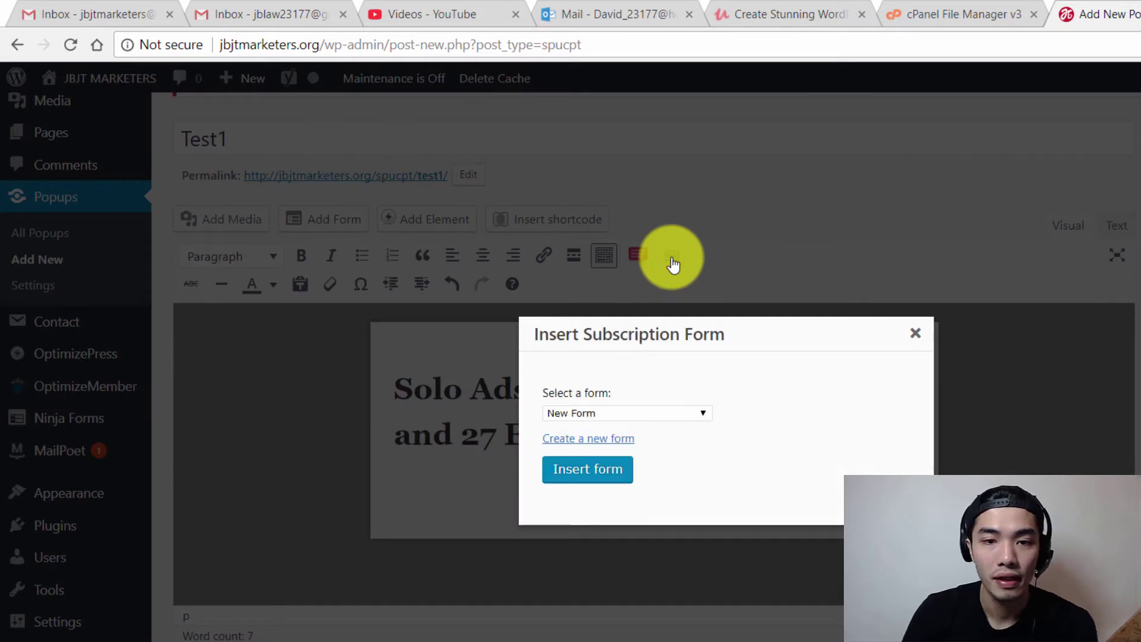
click(642, 414)
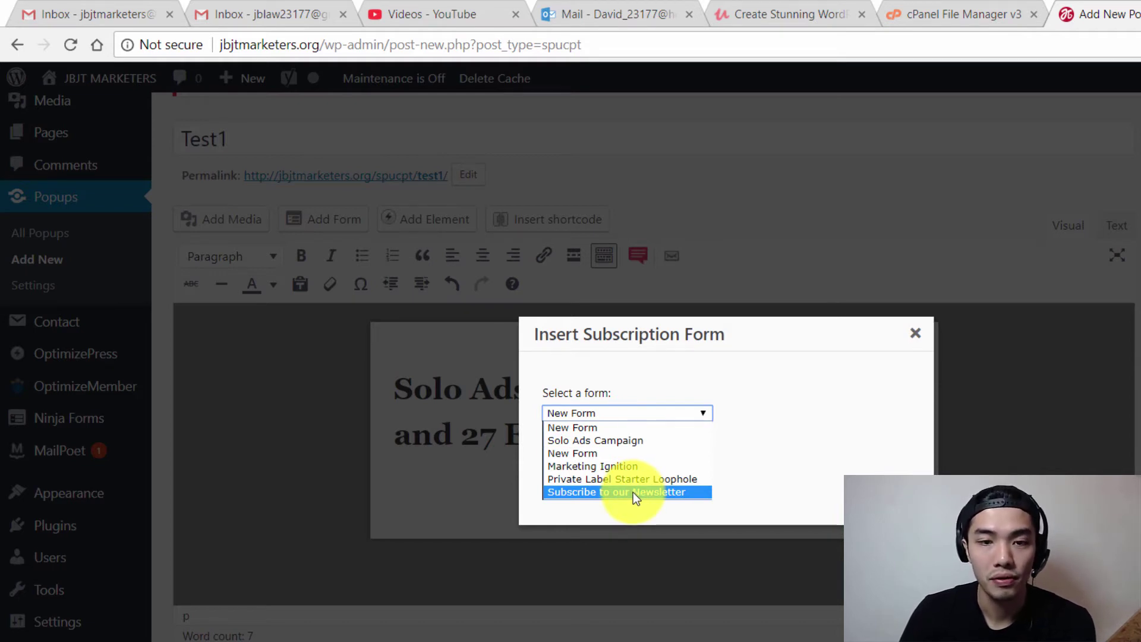
click(617, 444)
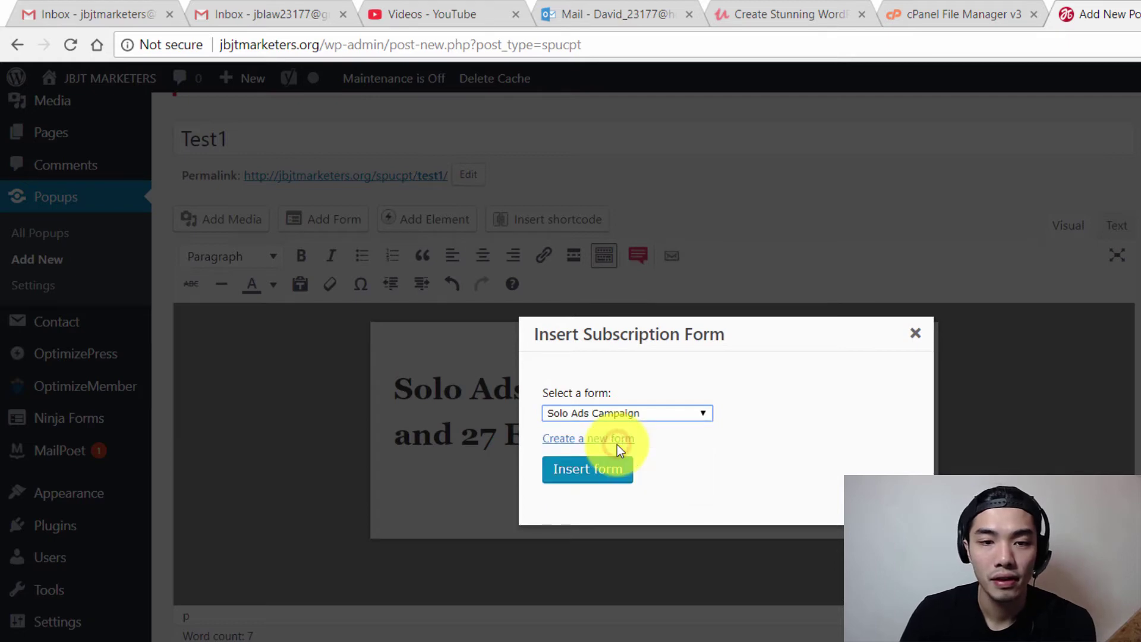
click(612, 469)
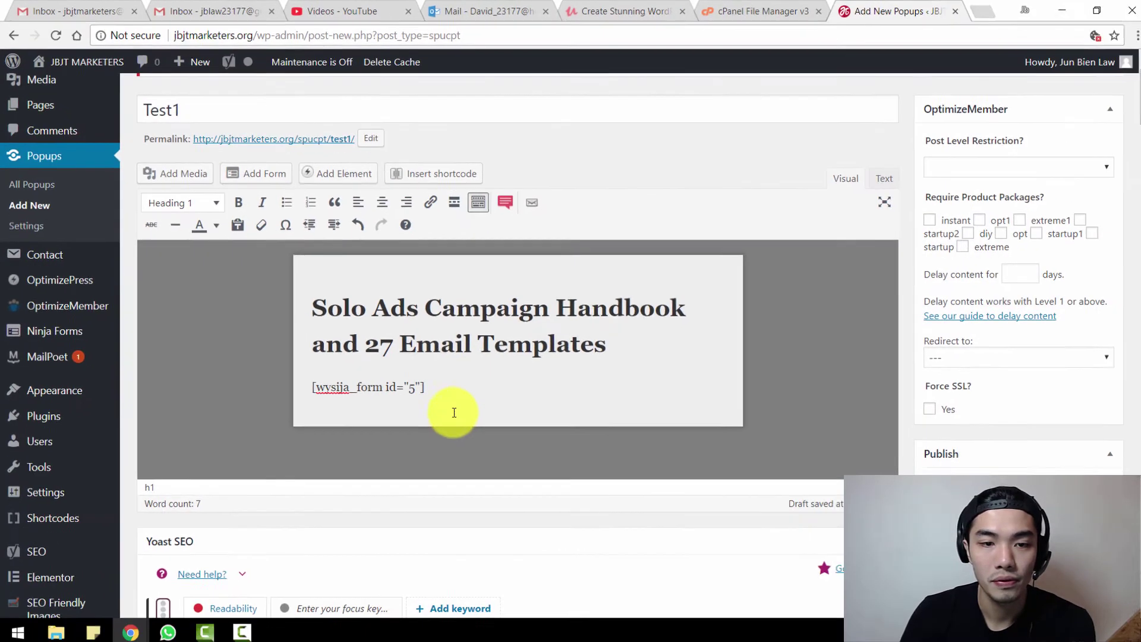
Step: Review the form shortcode line, then publish Test1 and dismiss its popup on the live page
click(433, 386)
drag(432, 387, 301, 386)
click(478, 387)
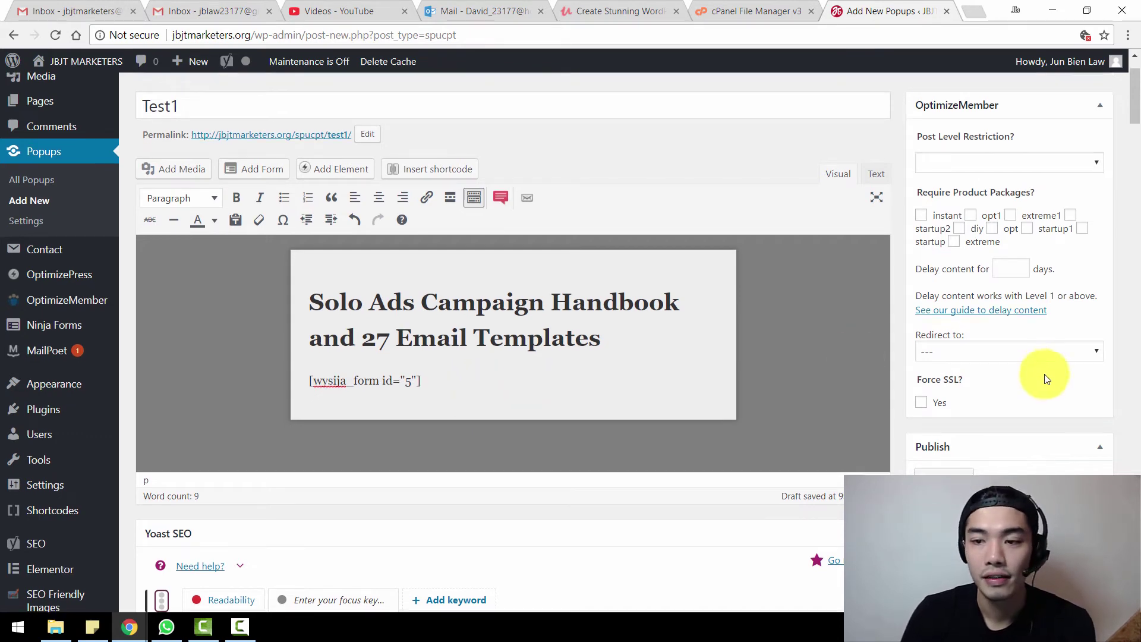
scroll(1046, 374, down, 5)
click(1077, 379)
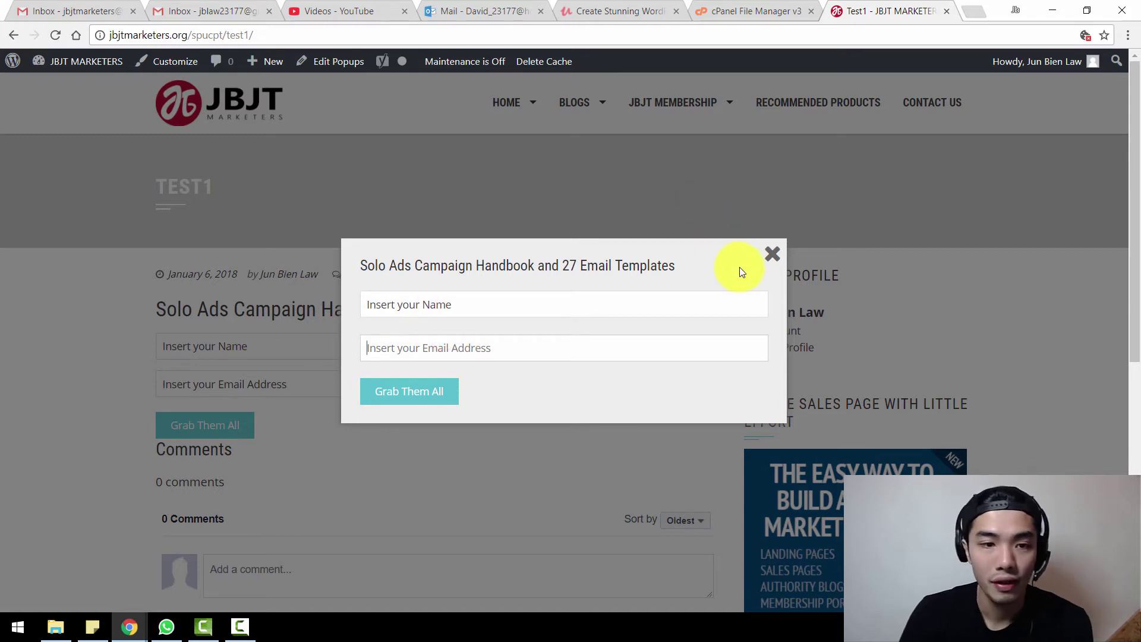
click(772, 255)
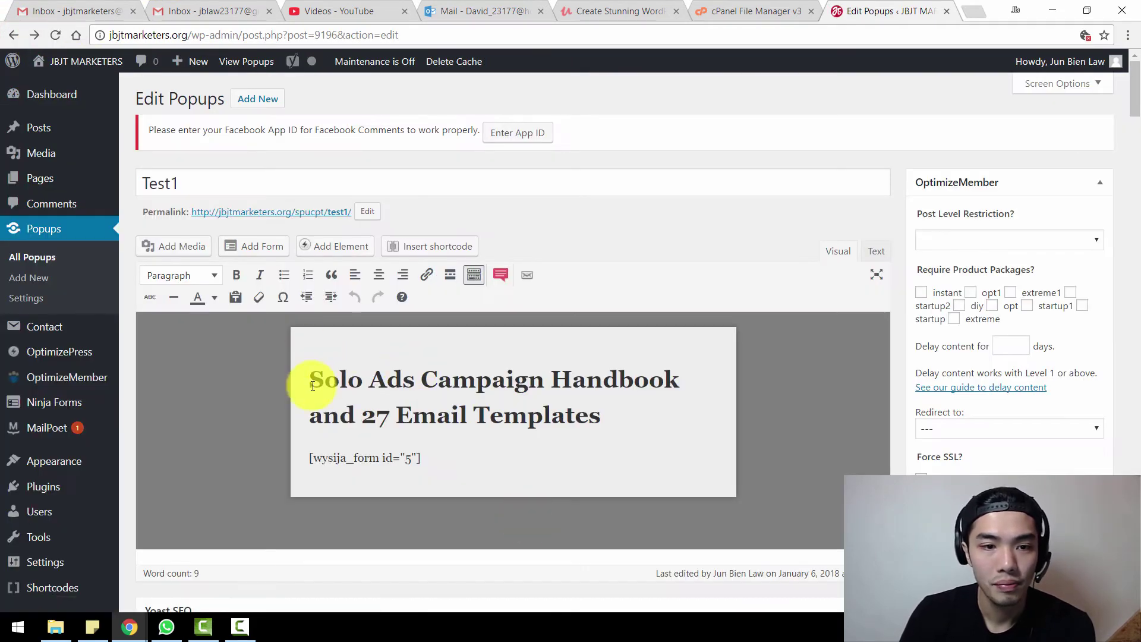
Step: Insert the megaphone image solo1.png on a new line above the heading
click(311, 381)
key(Return)
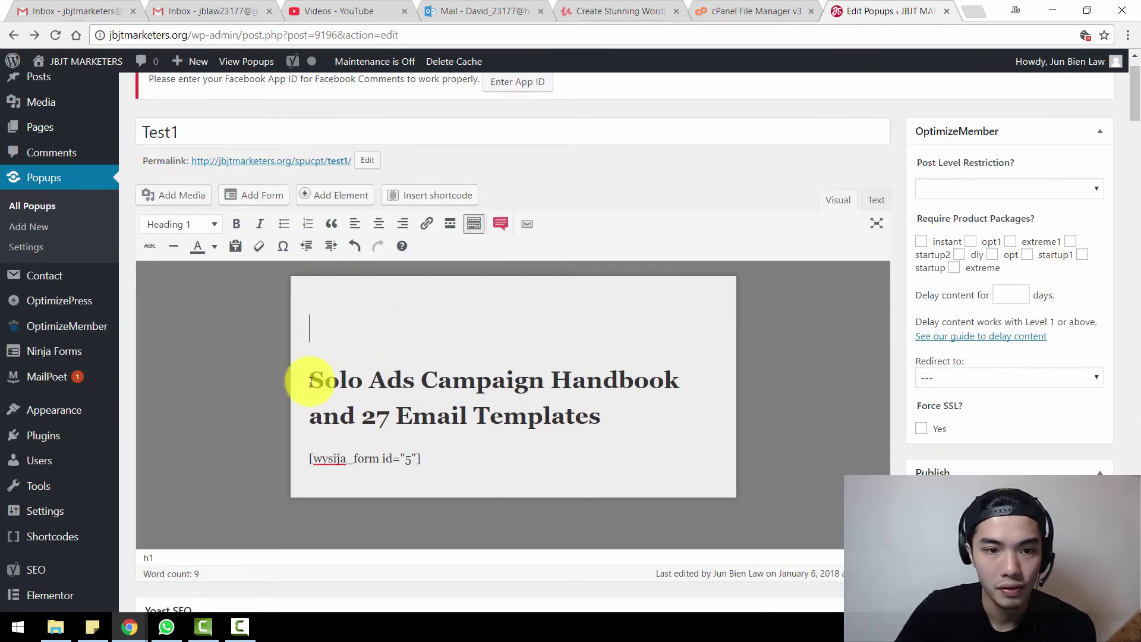
click(191, 199)
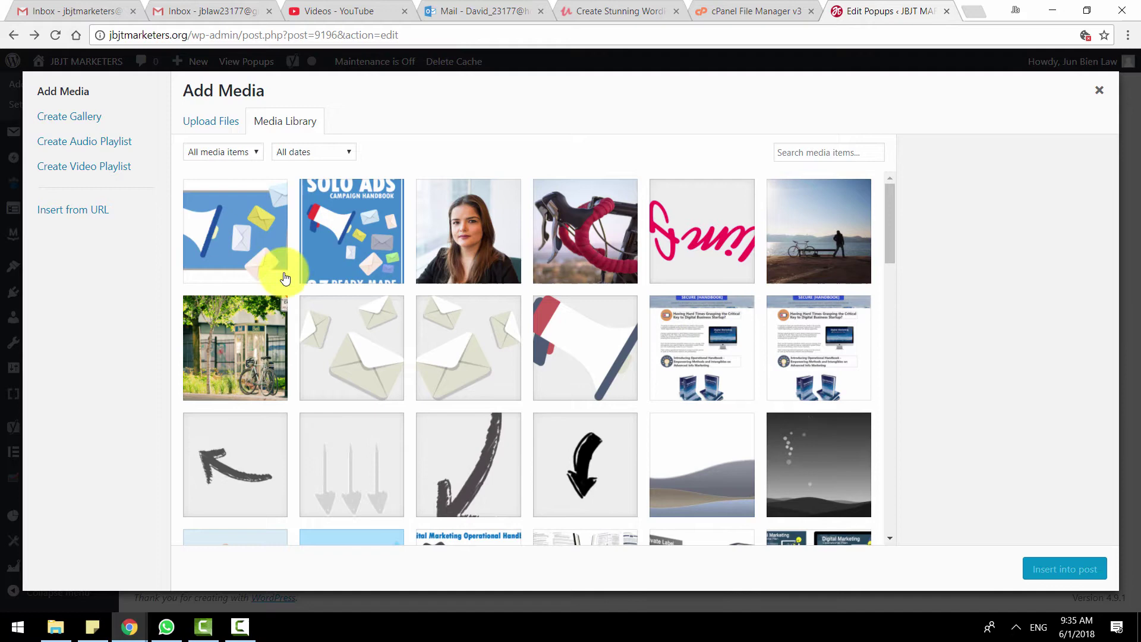
click(241, 235)
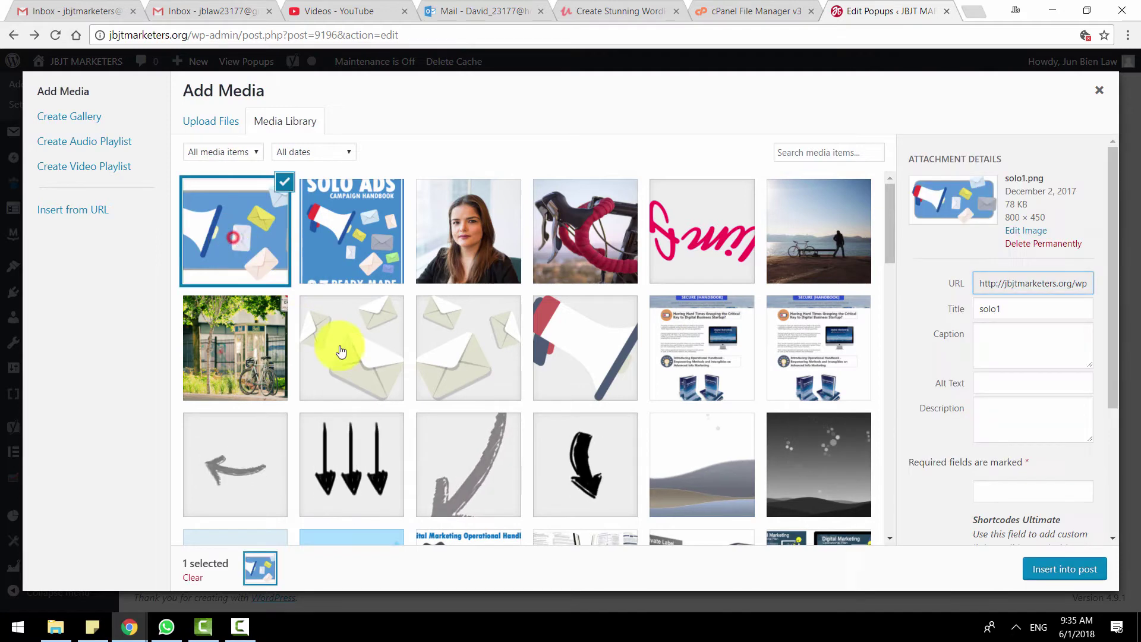
click(1064, 576)
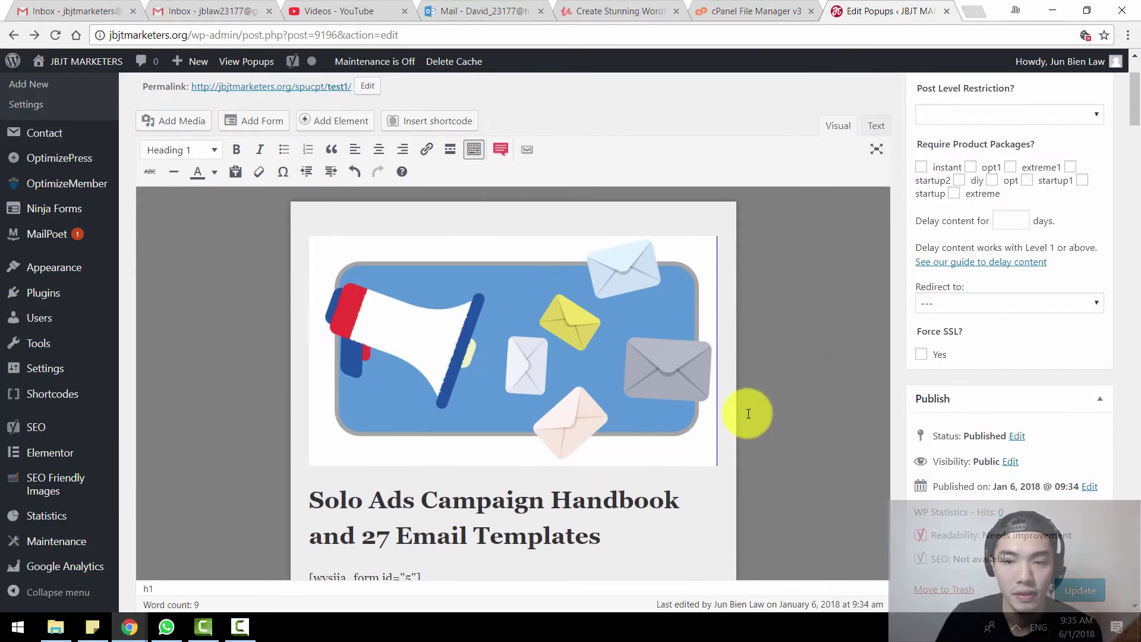
Step: Resize the megaphone image to about 463 × 261
scroll(713, 404, down, 1)
scroll(694, 374, down, 1)
click(694, 374)
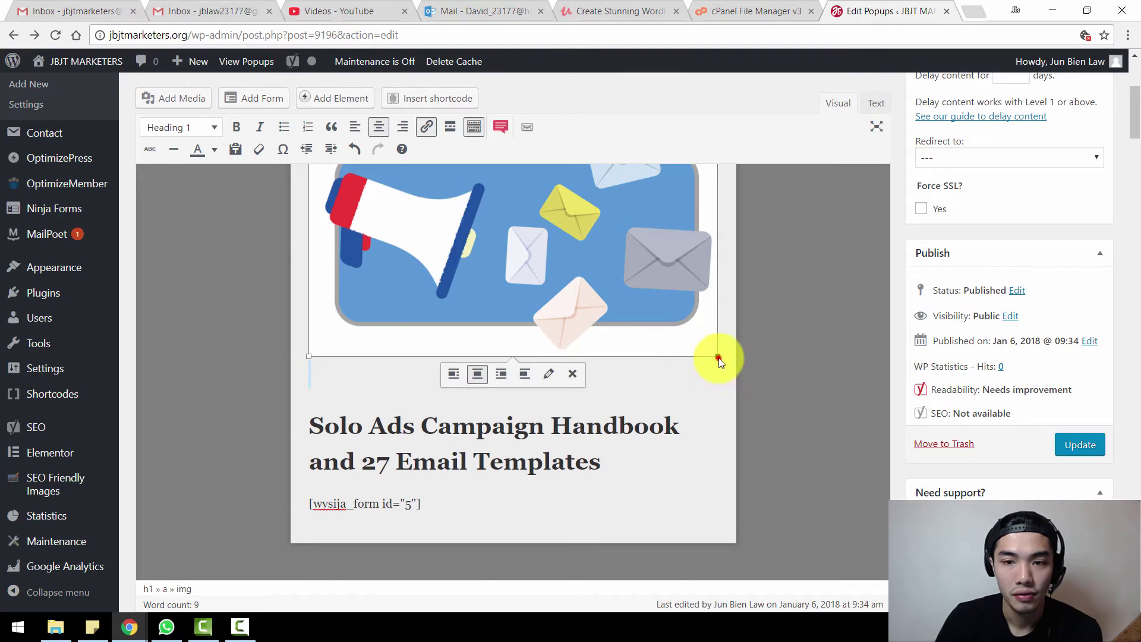
drag(718, 359, 685, 328)
scroll(649, 314, up, 2)
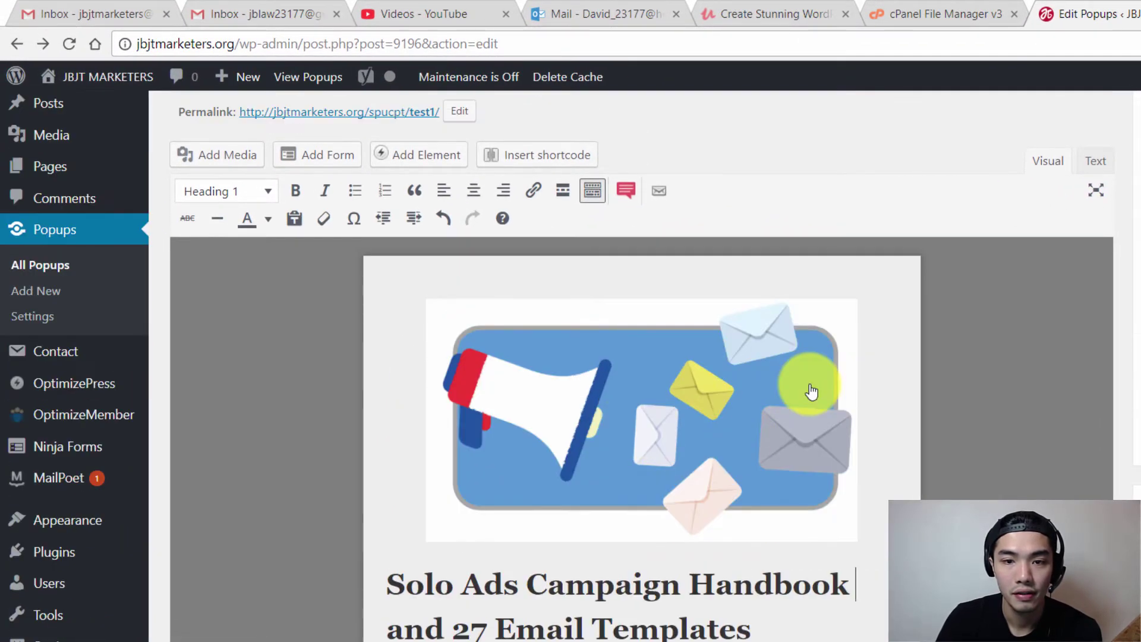
scroll(809, 391, down, 3)
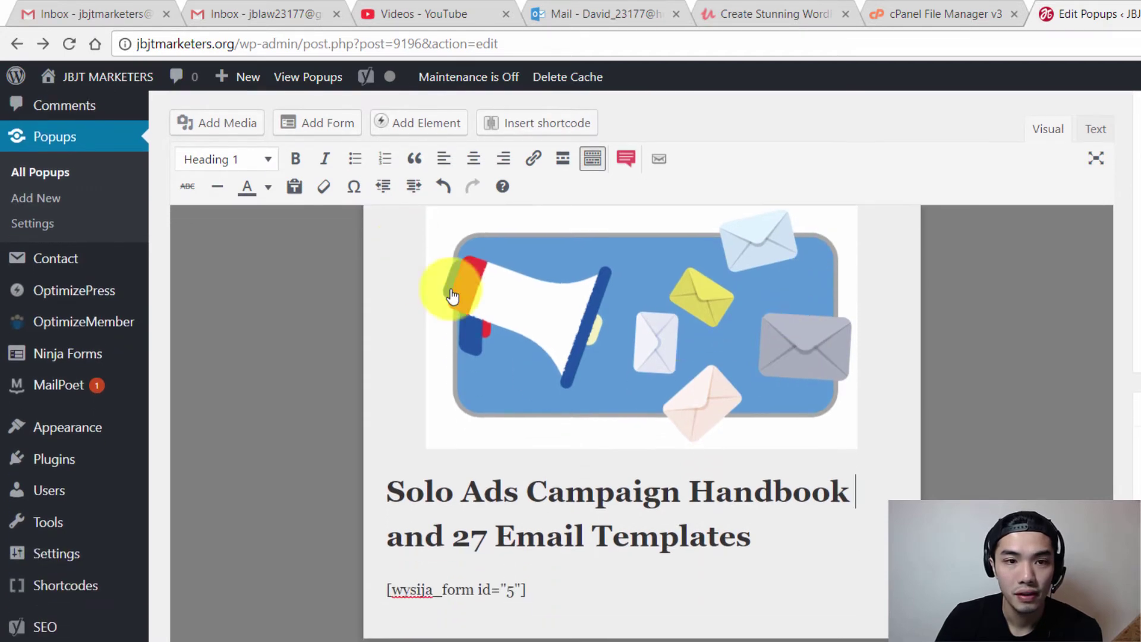
scroll(450, 287, up, 3)
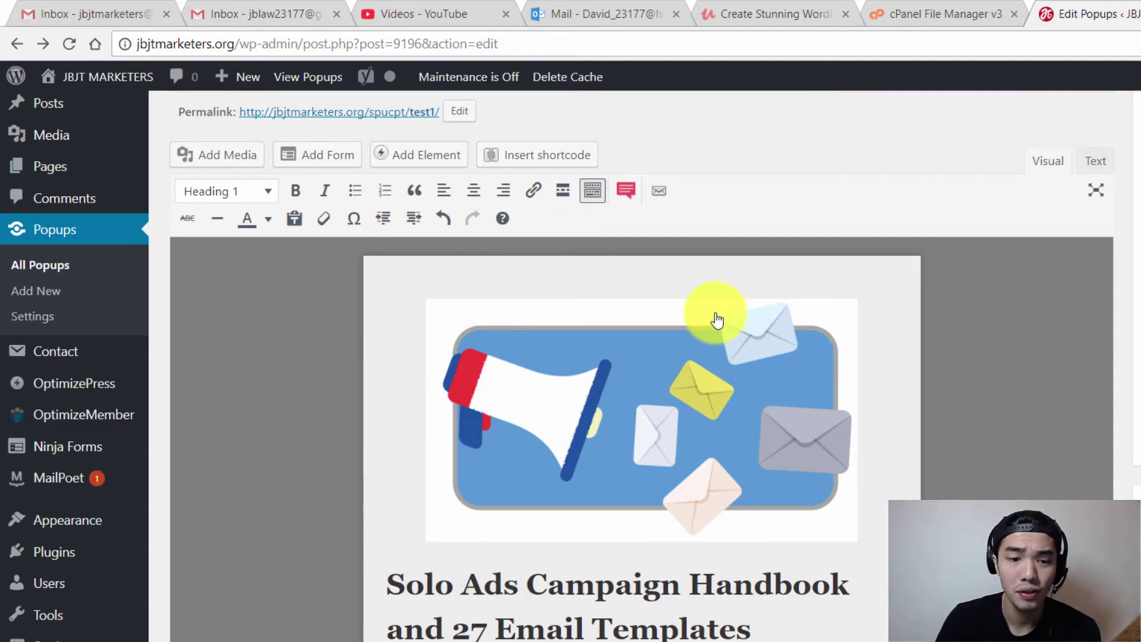
scroll(717, 321, down, 20)
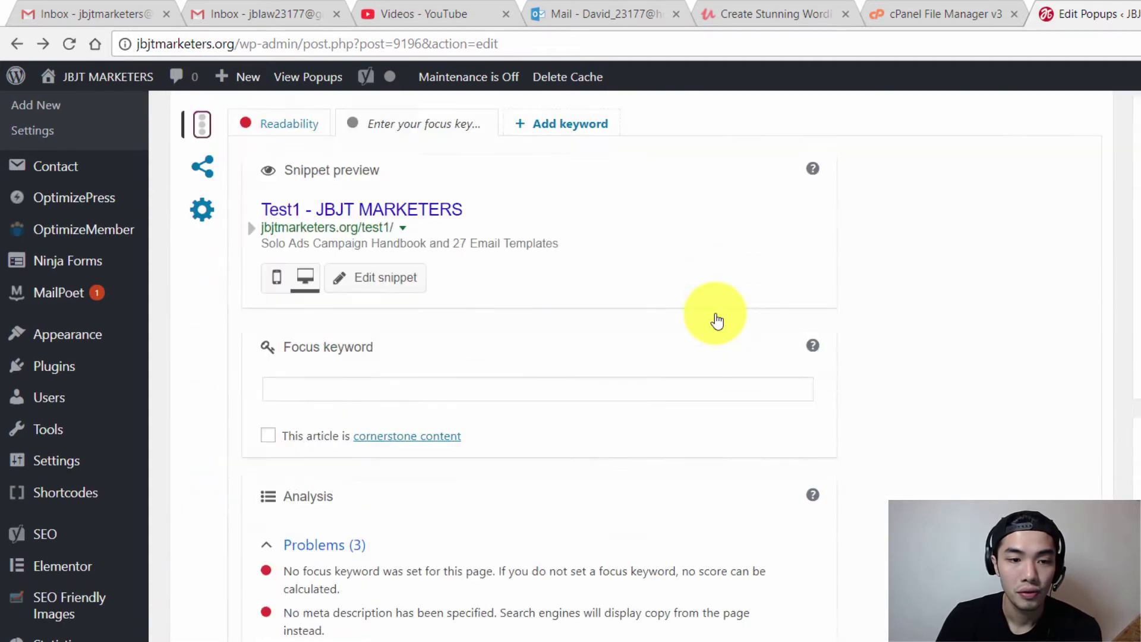
Step: Set the popup background colour to pure white (#ffffff)
scroll(718, 320, down, 13)
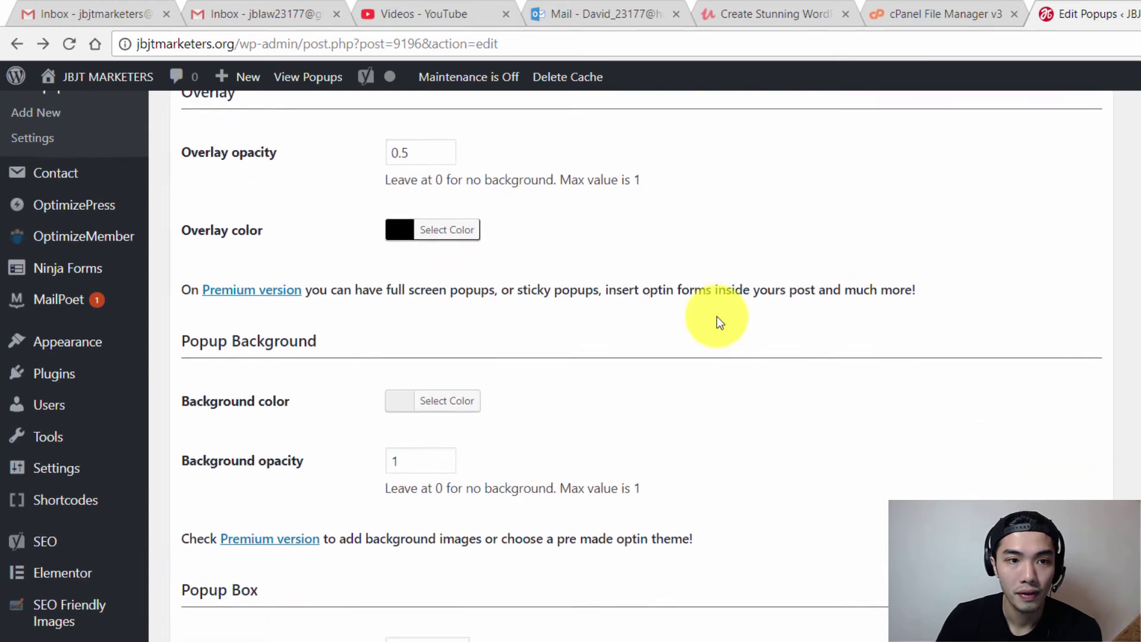
scroll(269, 216, up, 2)
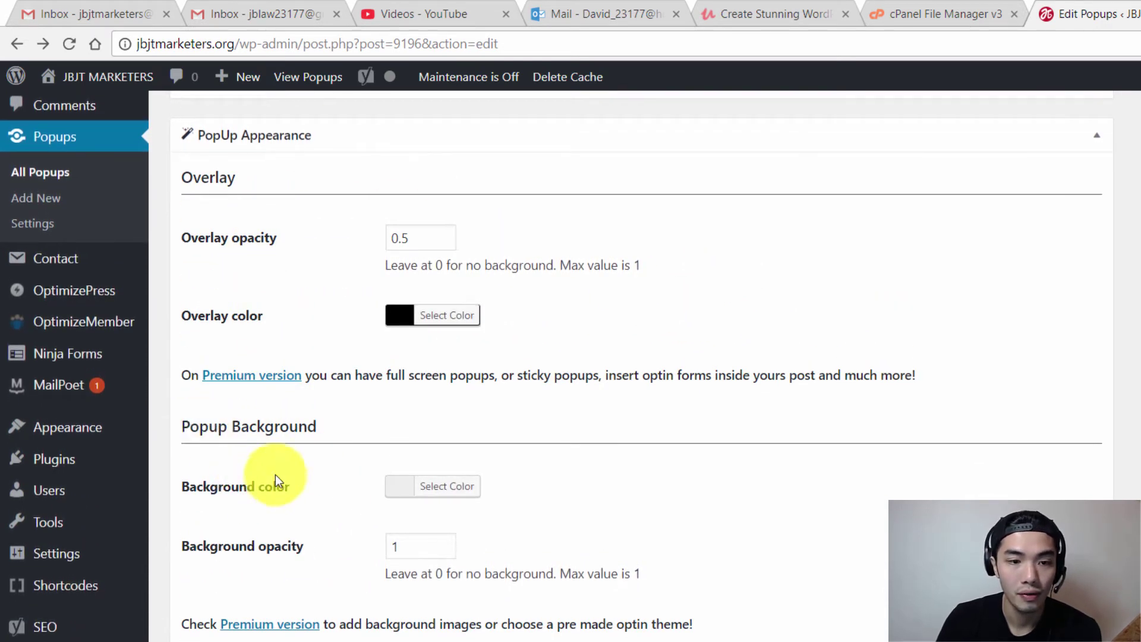
click(406, 486)
drag(426, 586, 400, 509)
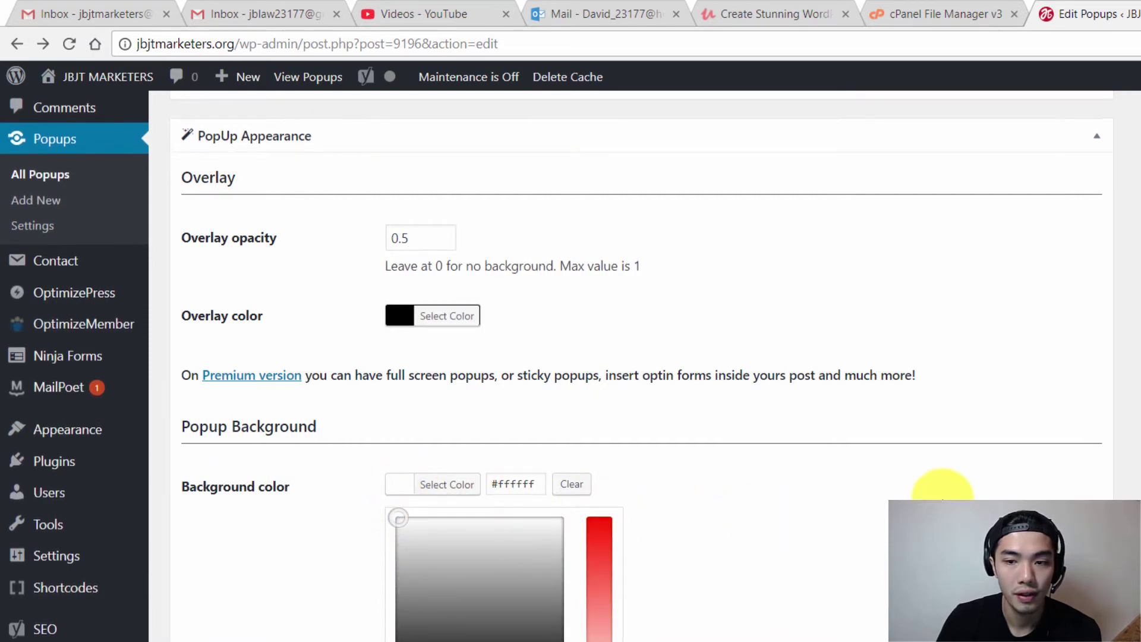
click(940, 492)
scroll(940, 492, up, 5)
scroll(679, 367, up, 15)
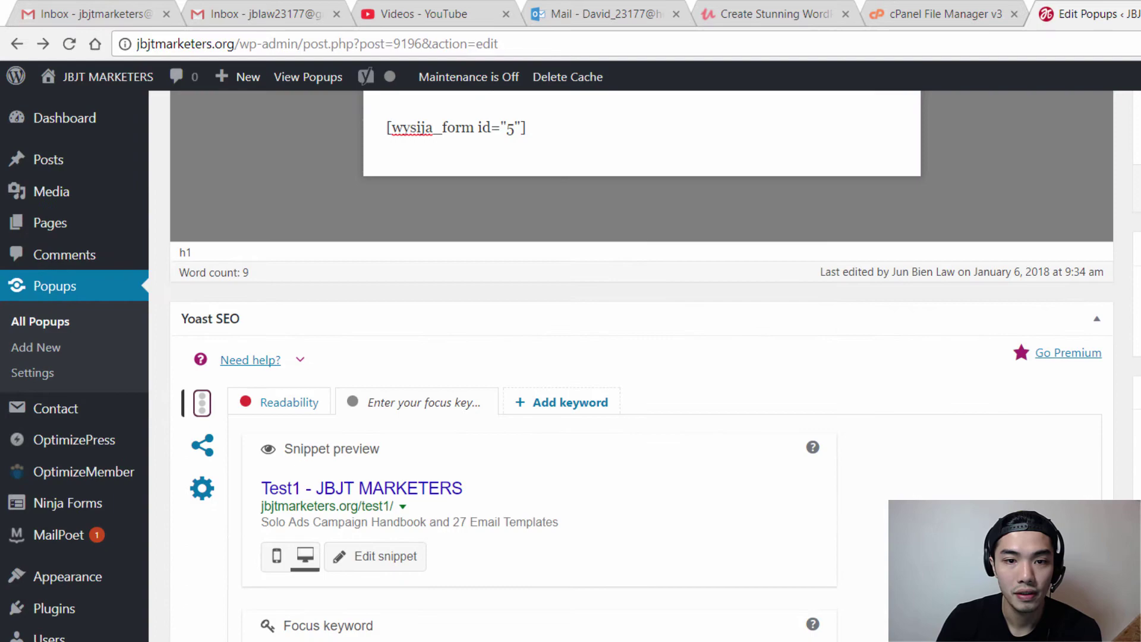
scroll(679, 357, up, 2)
scroll(680, 350, down, 20)
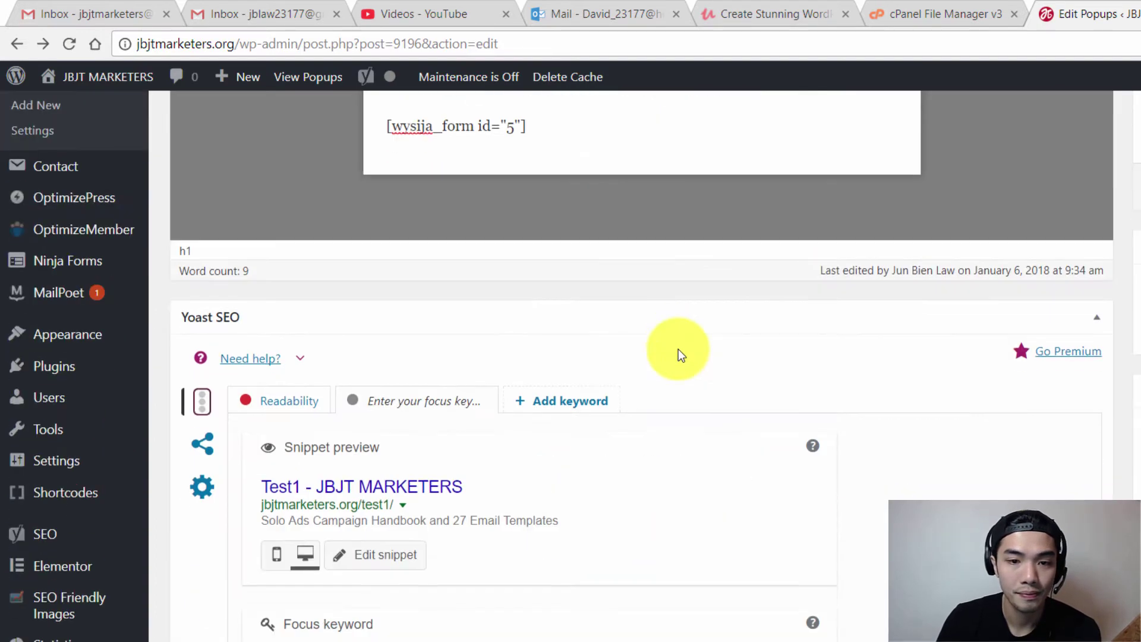
scroll(682, 354, down, 13)
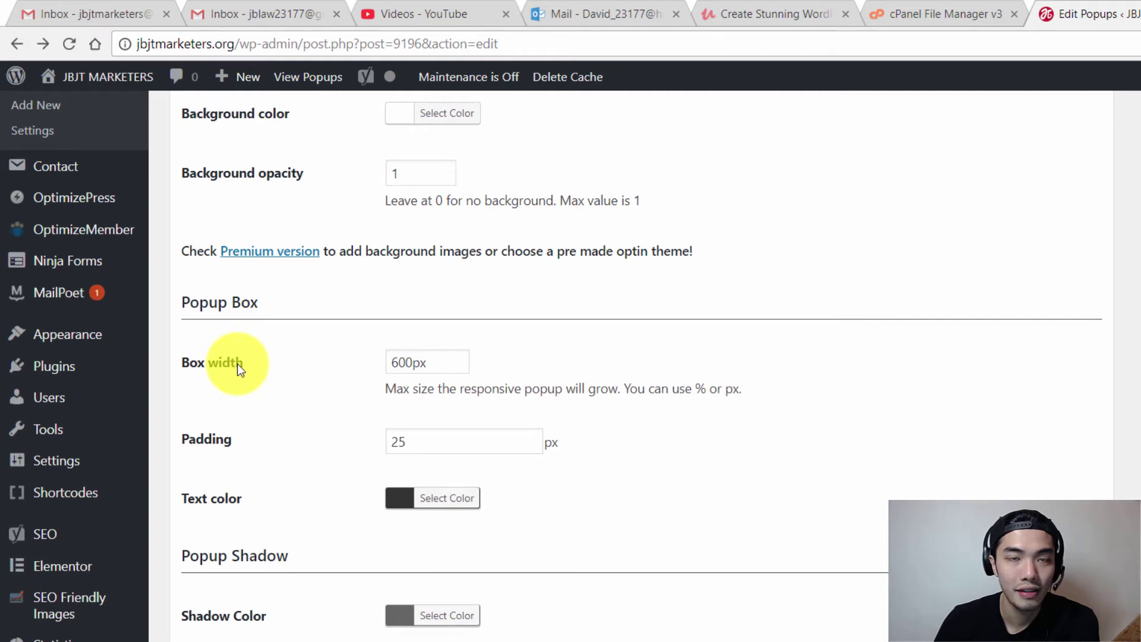
Step: Change the Popup Box width from 600px to 450px and padding from 25 to 15
click(392, 362)
text(450)
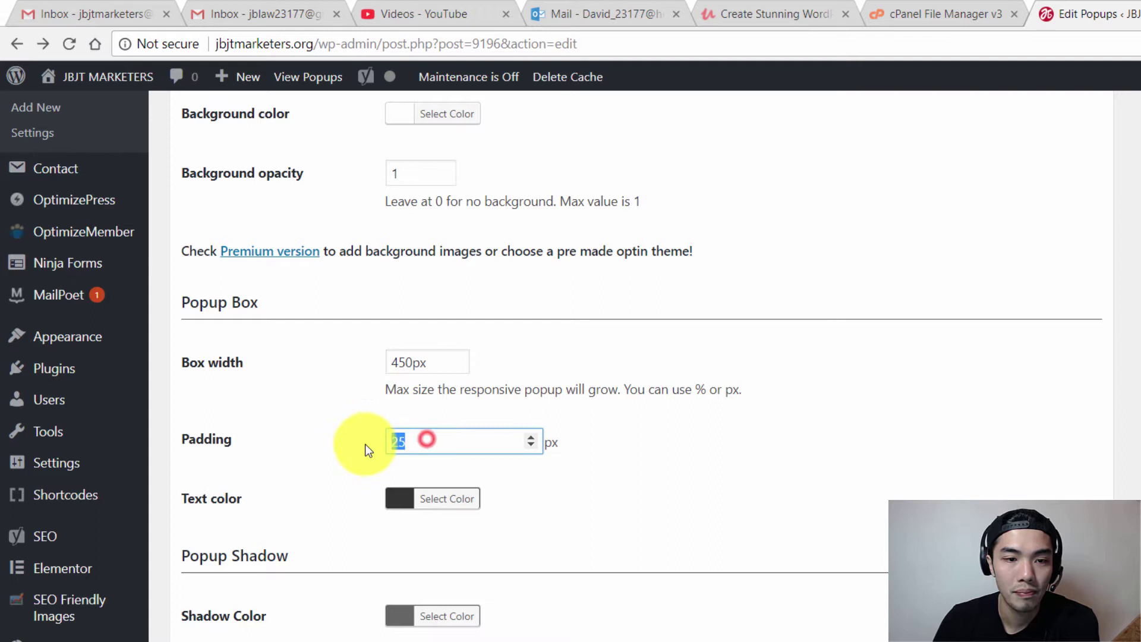
text(15)
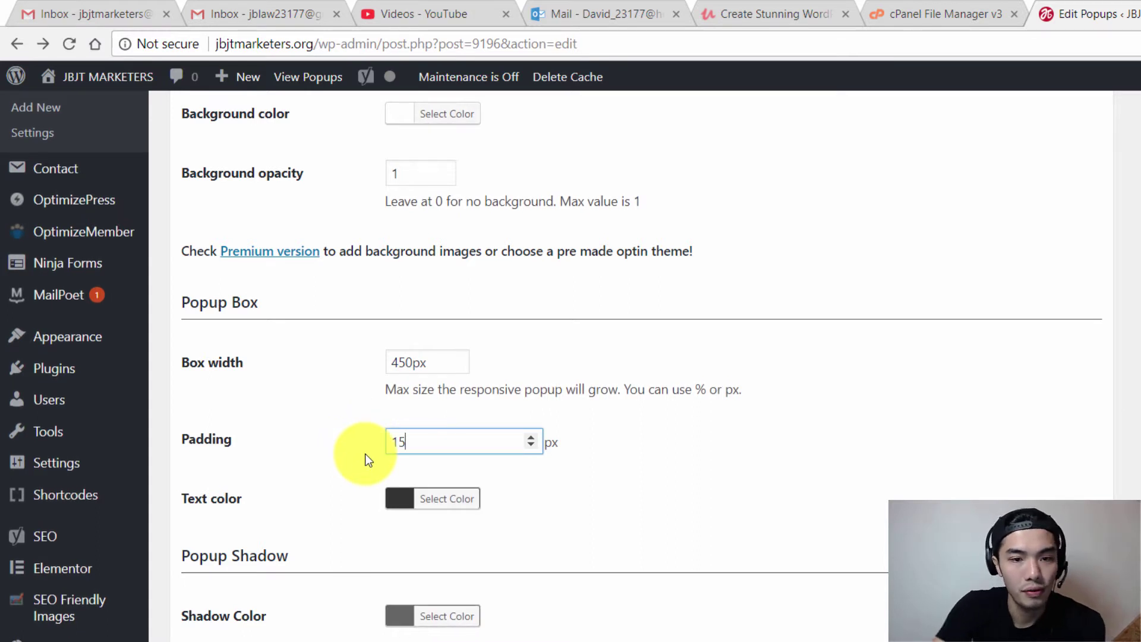
click(757, 511)
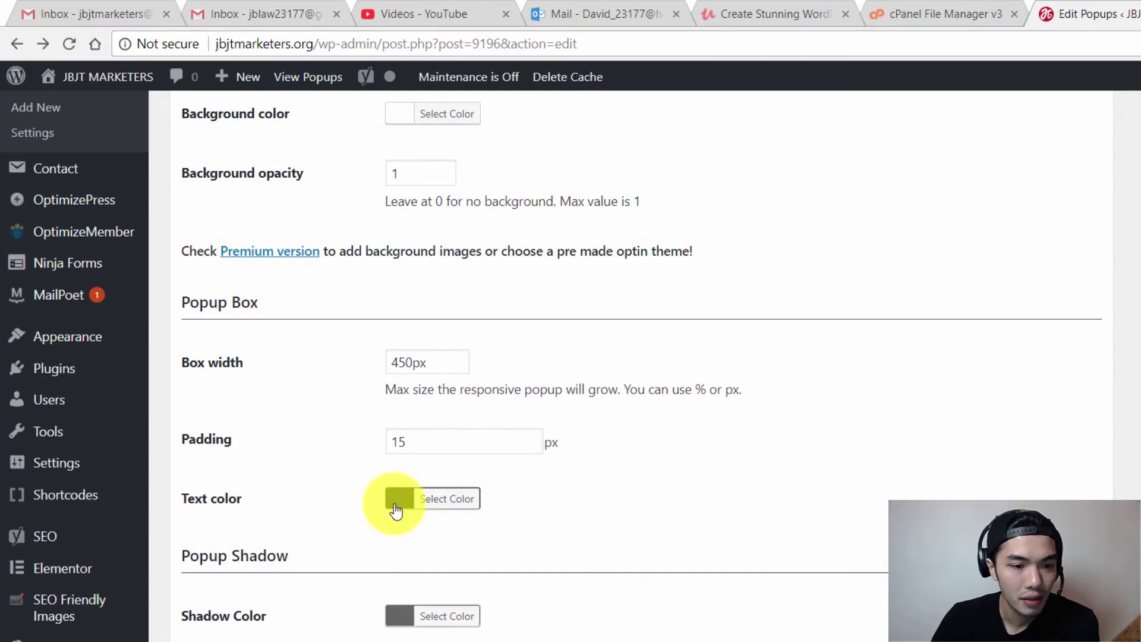
scroll(404, 523, down, 1)
scroll(407, 528, down, 12)
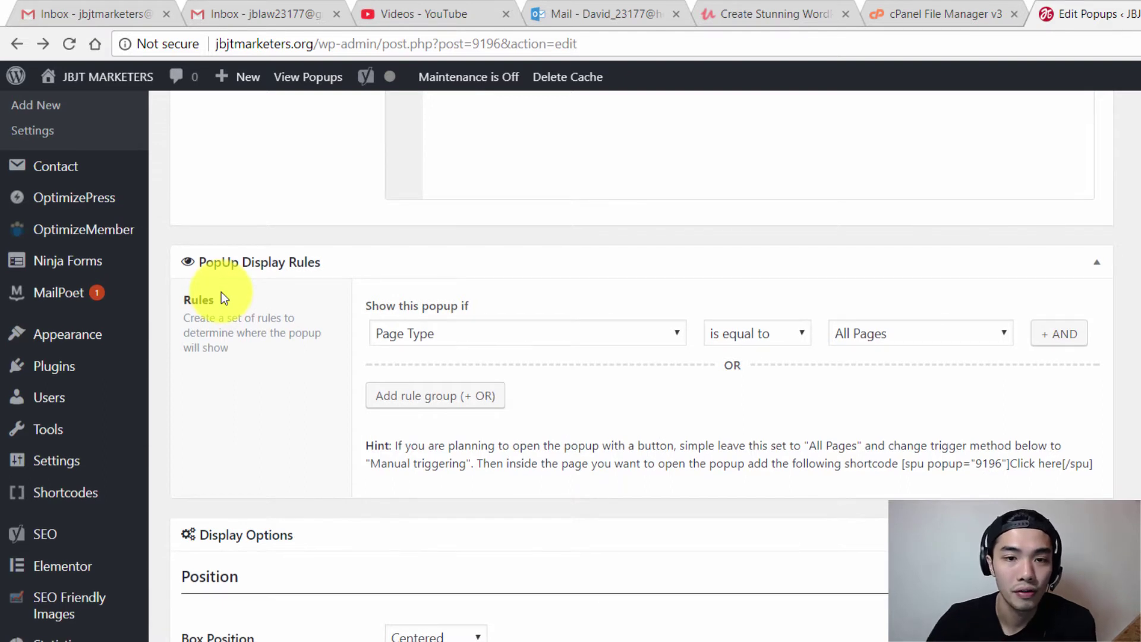
Step: Target the display rule at post 'Free Email Marketing Software for Newbies' and add a second OR rule group
click(656, 332)
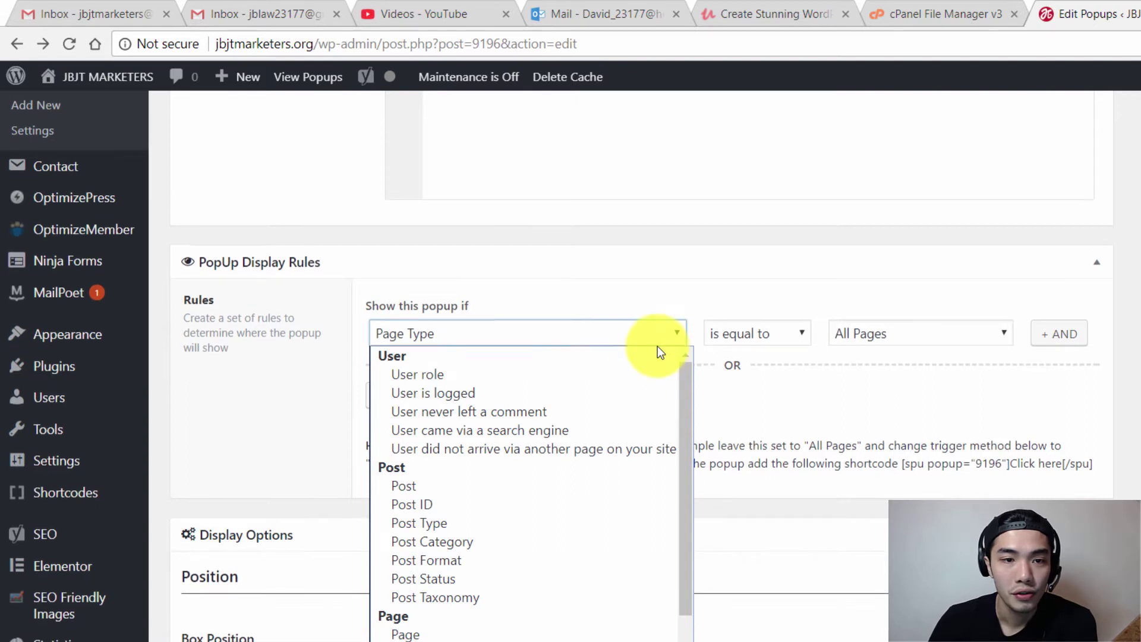
click(448, 380)
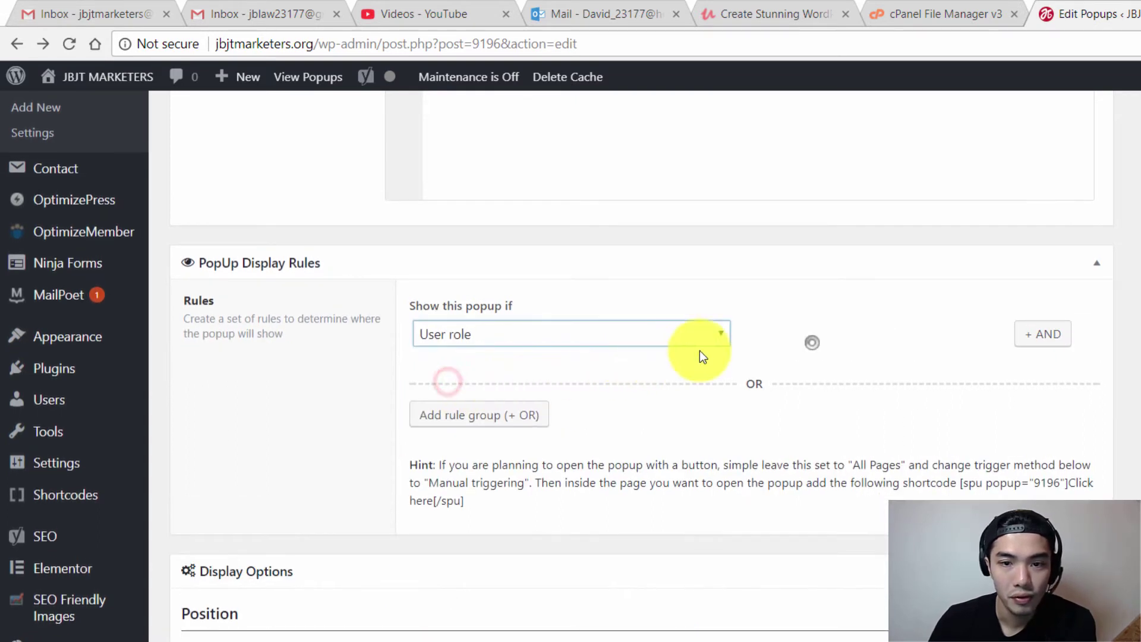
click(879, 334)
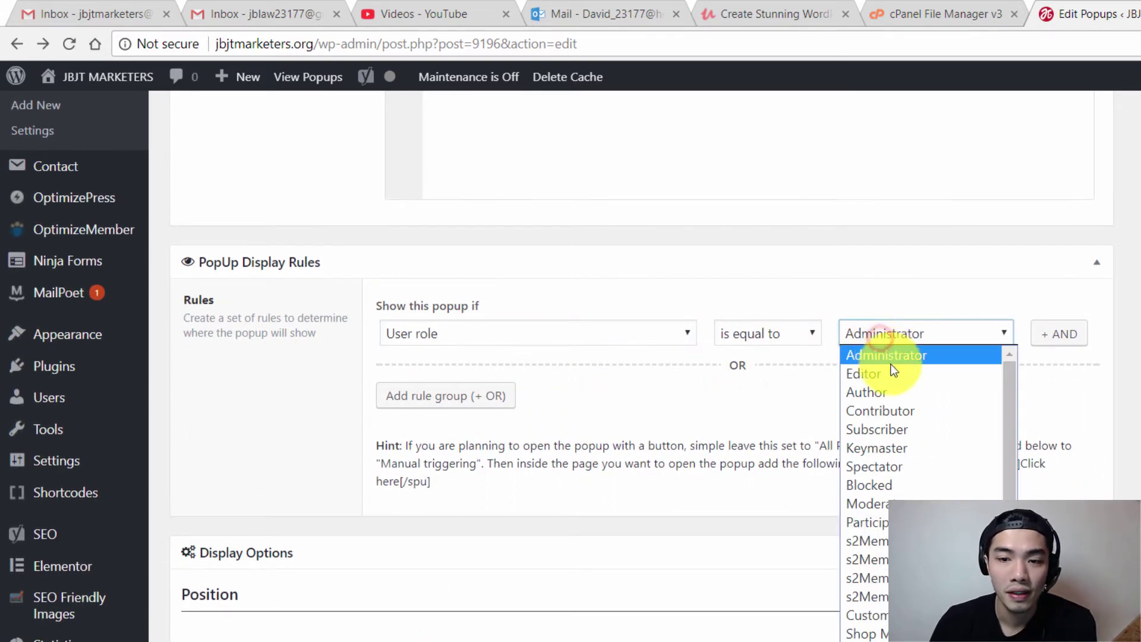
click(649, 332)
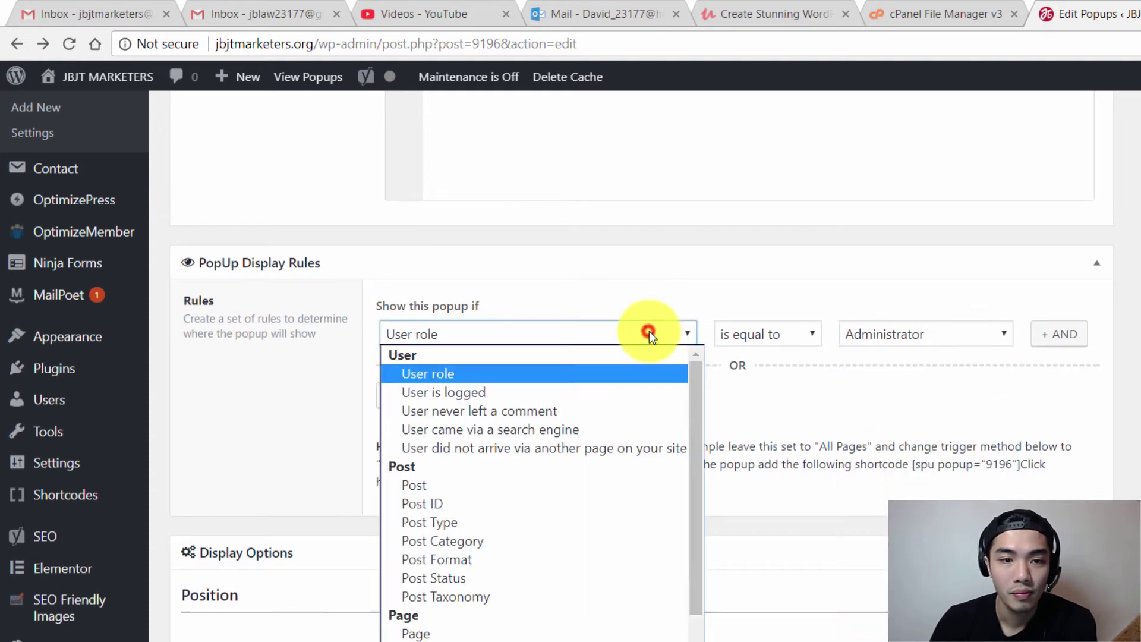
click(415, 485)
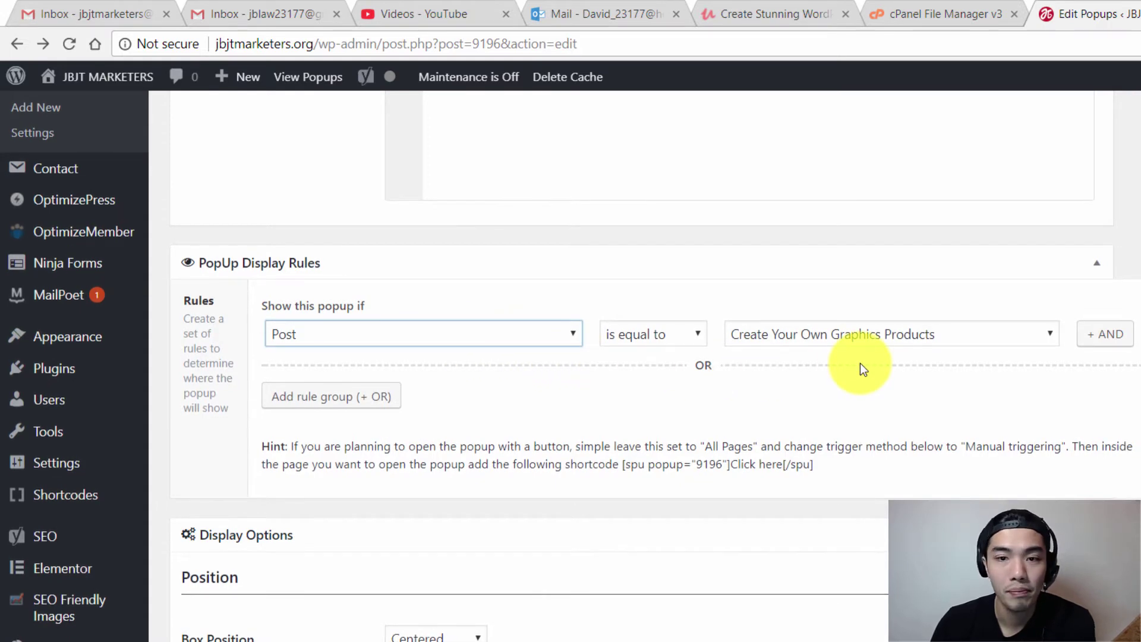
click(848, 333)
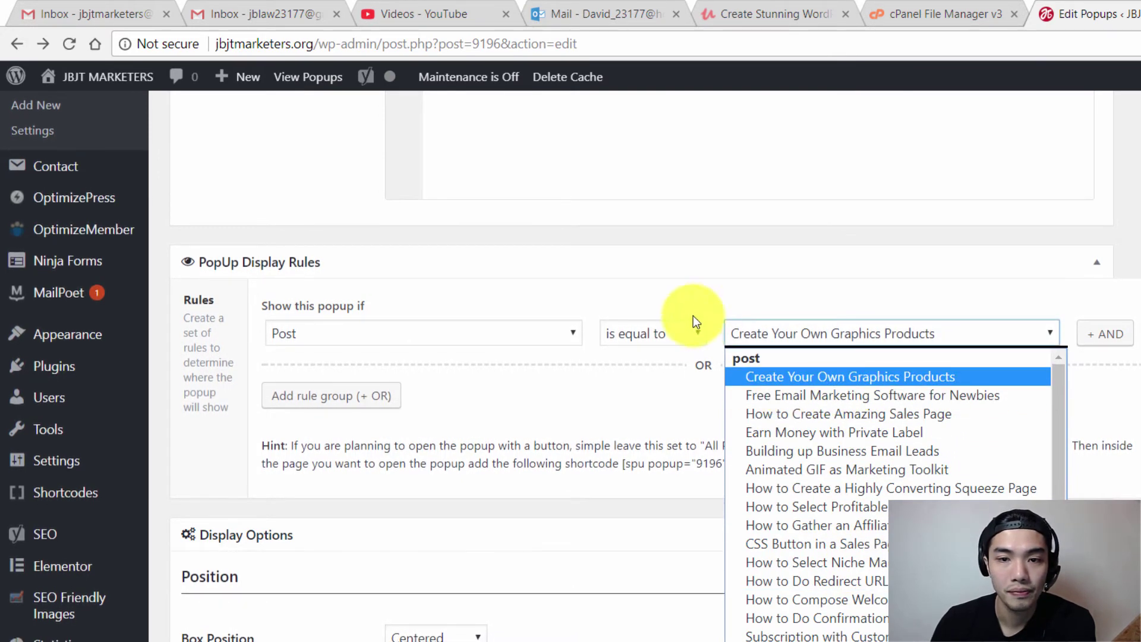
click(854, 393)
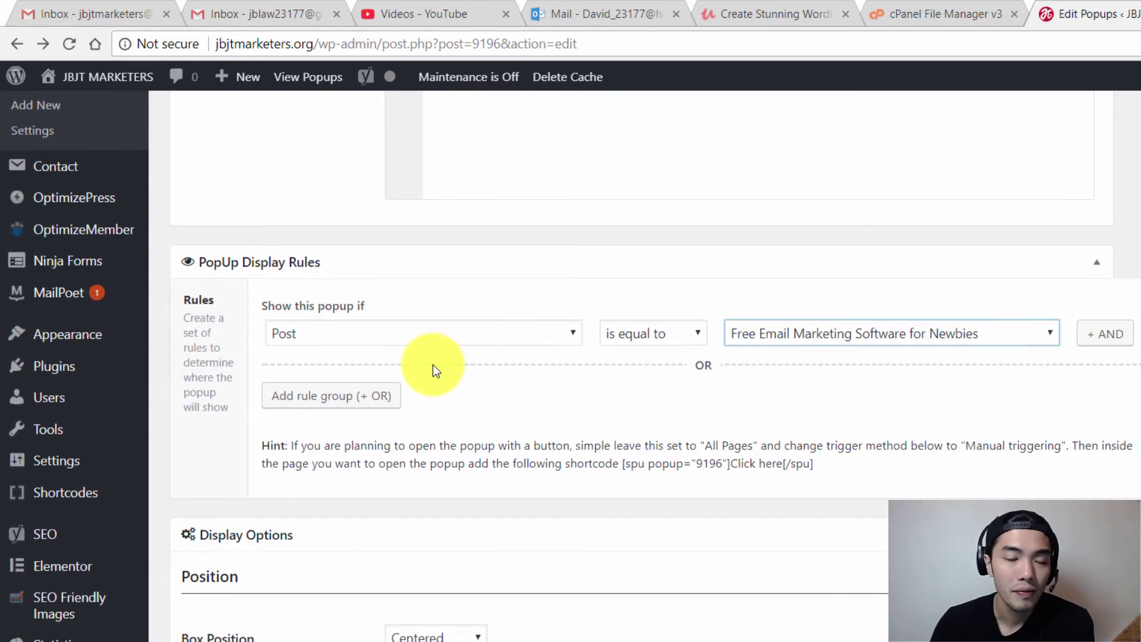
click(365, 398)
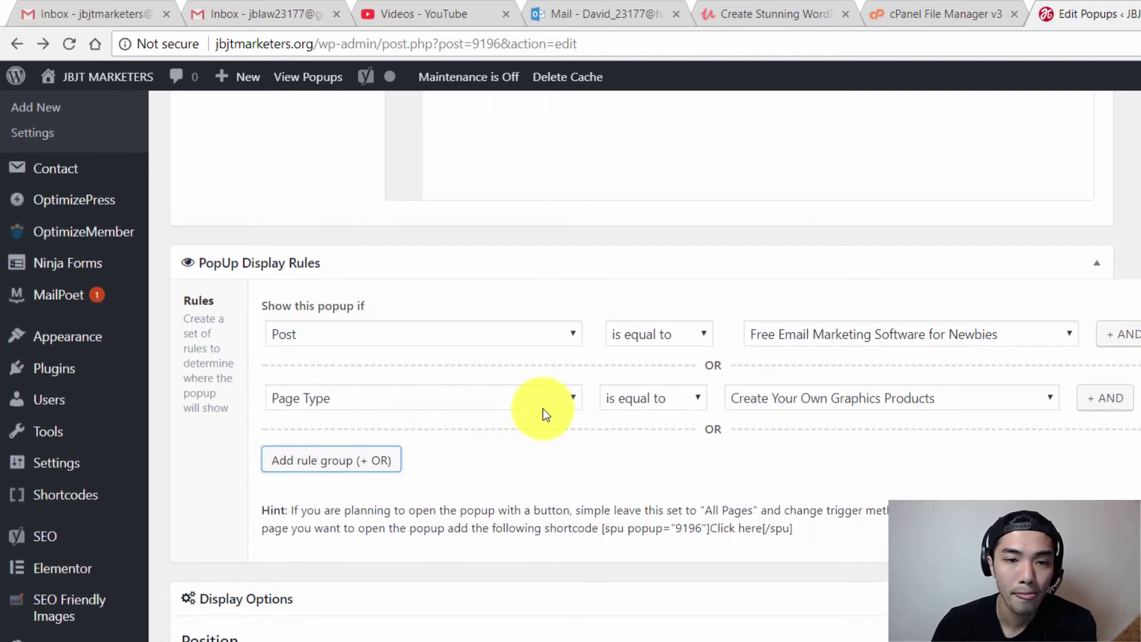
Step: Point the second display rule at the About Us page
click(562, 404)
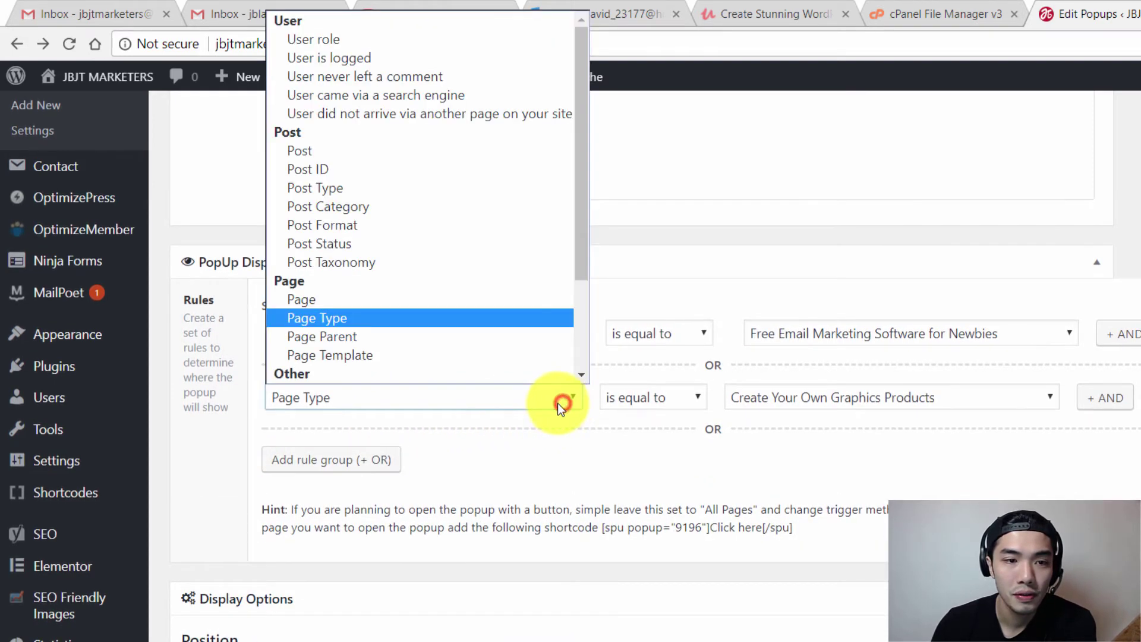
click(413, 301)
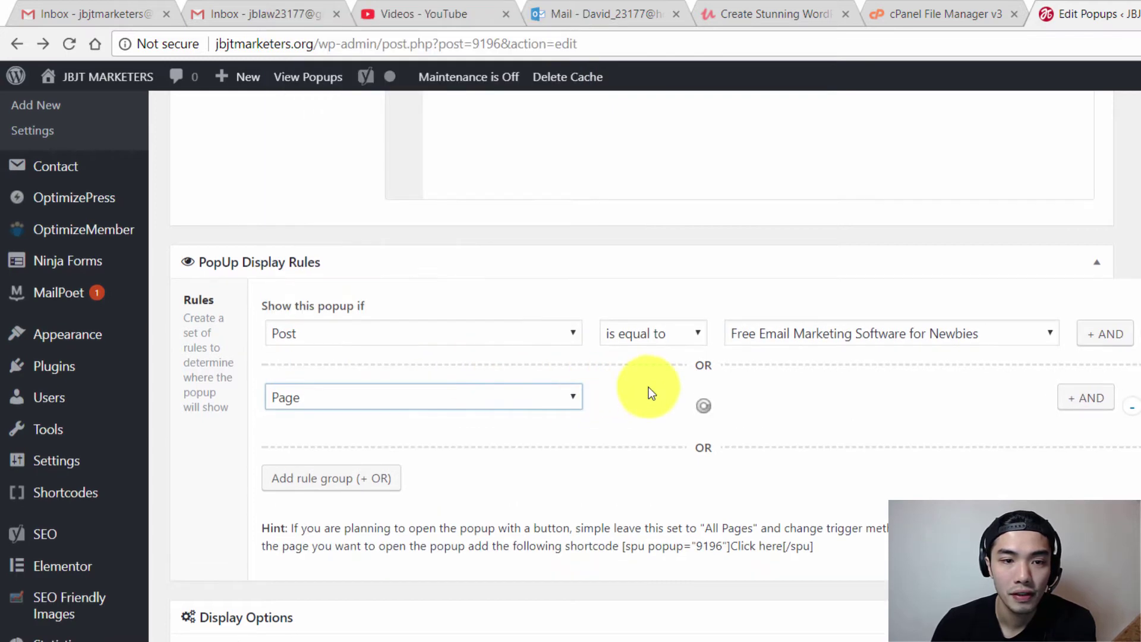
click(784, 408)
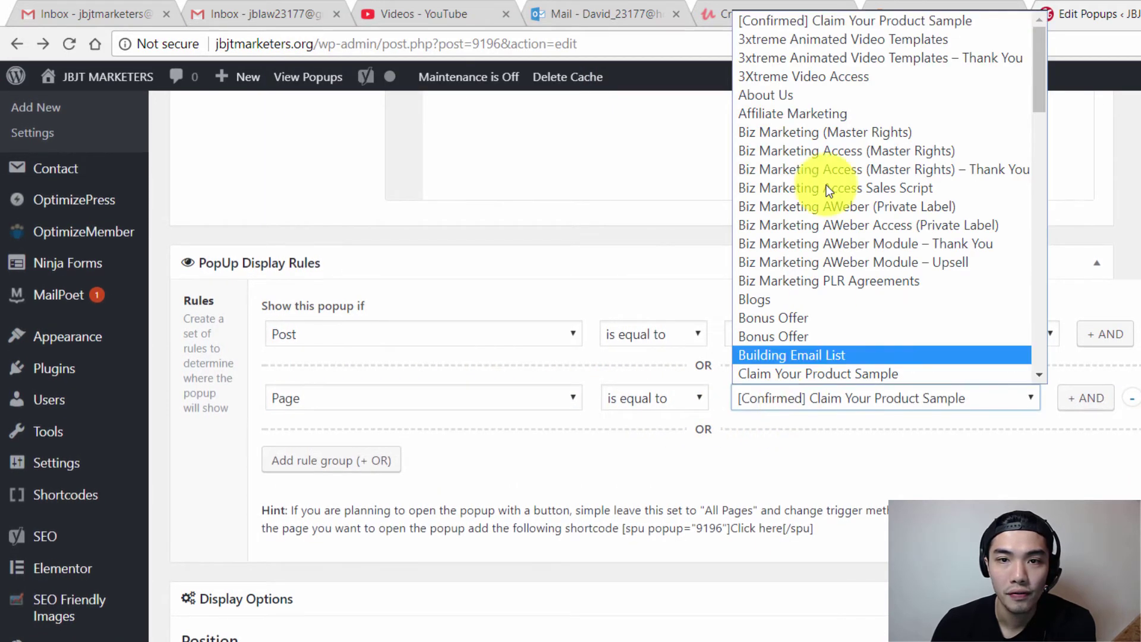
click(801, 101)
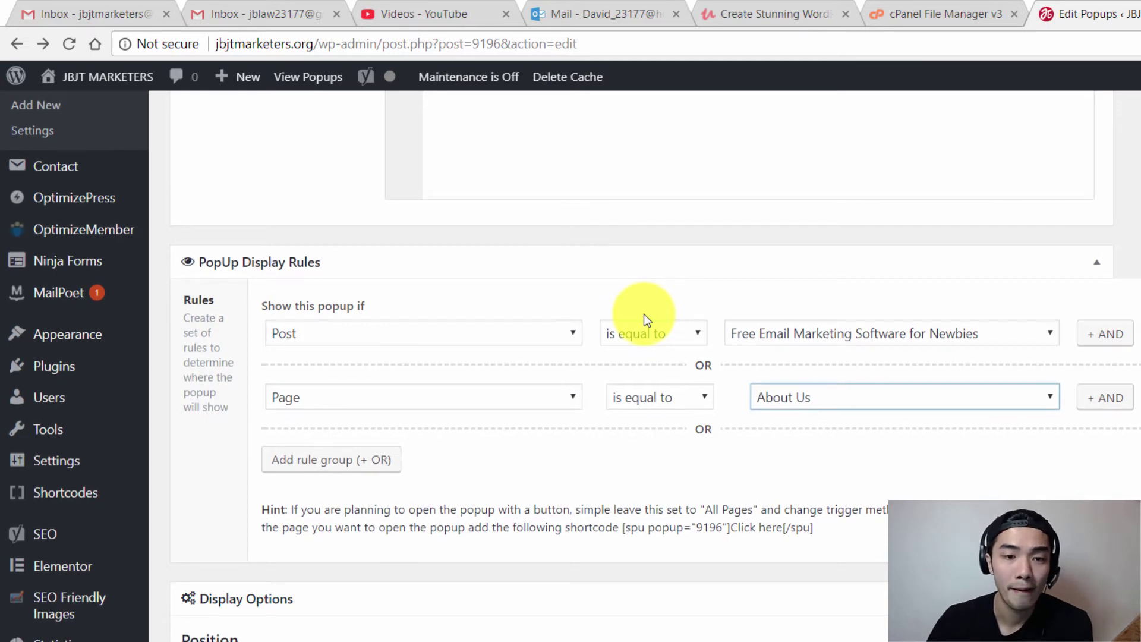
Step: Change the second rule to Page Type is equal to All Pages
click(527, 409)
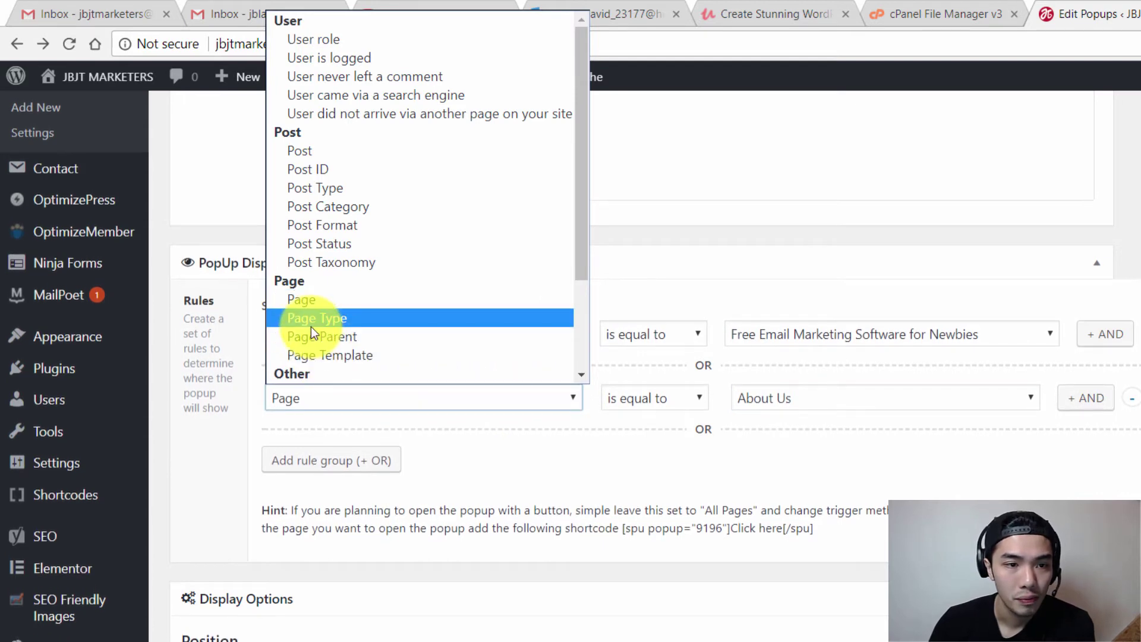
click(310, 321)
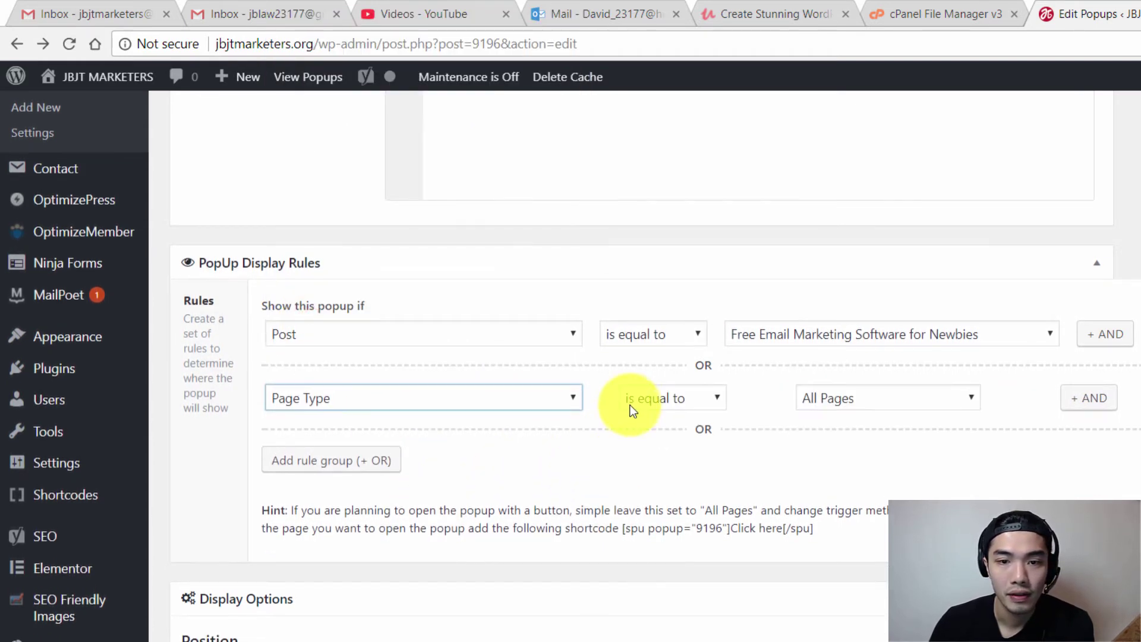
click(858, 406)
click(857, 420)
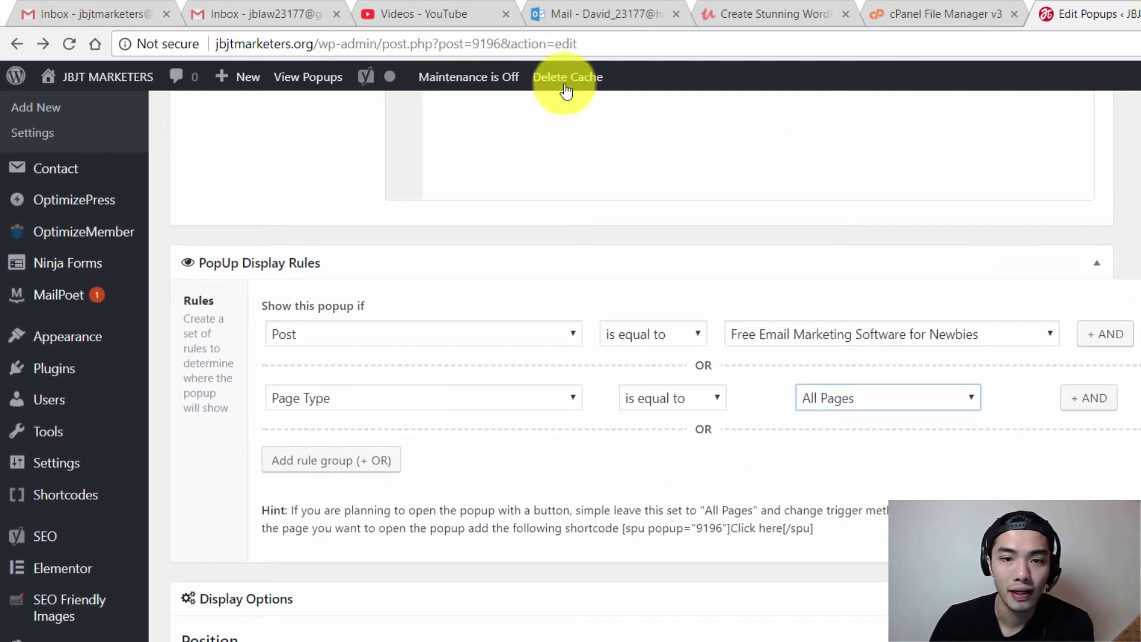
Step: Set the popup trigger to fire 1 second after page load
scroll(598, 402, down, 6)
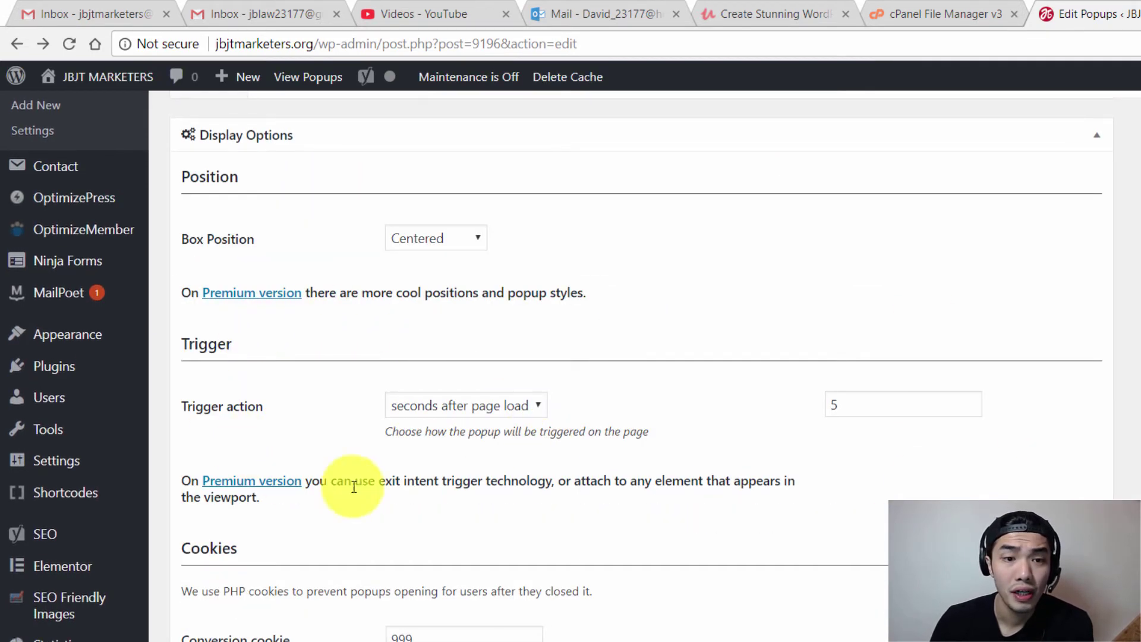
click(505, 408)
click(505, 408)
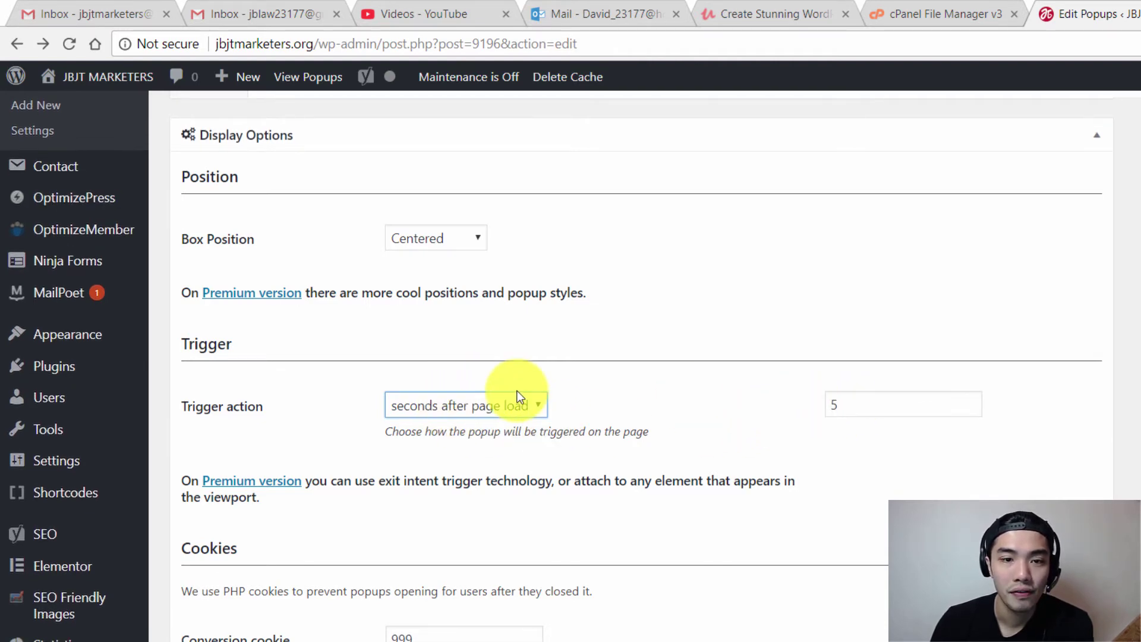
click(479, 410)
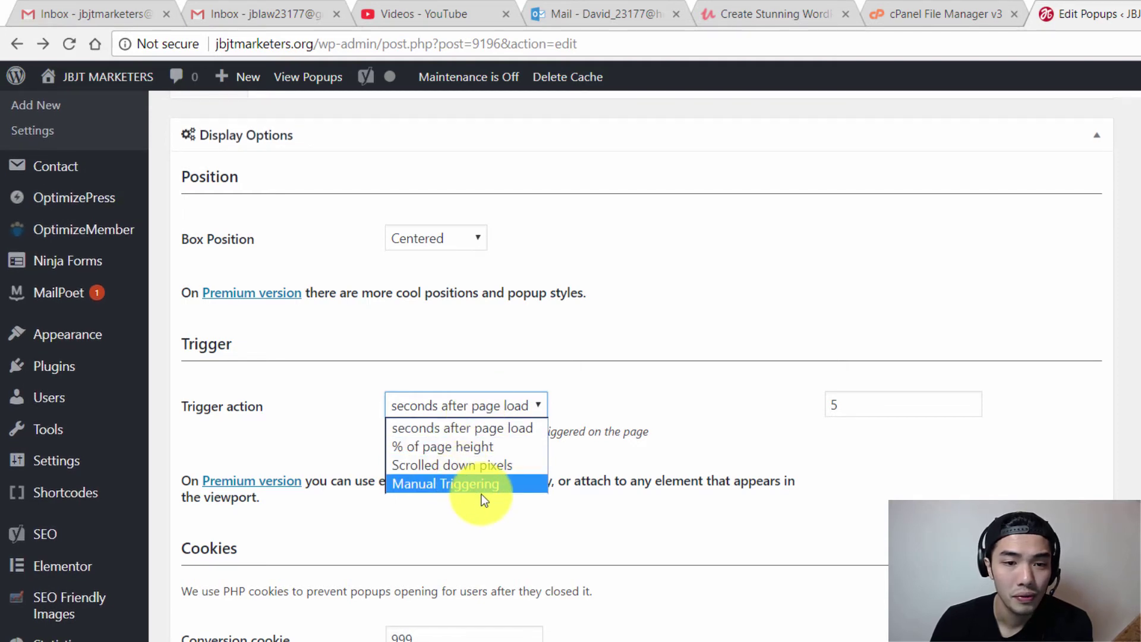
click(497, 430)
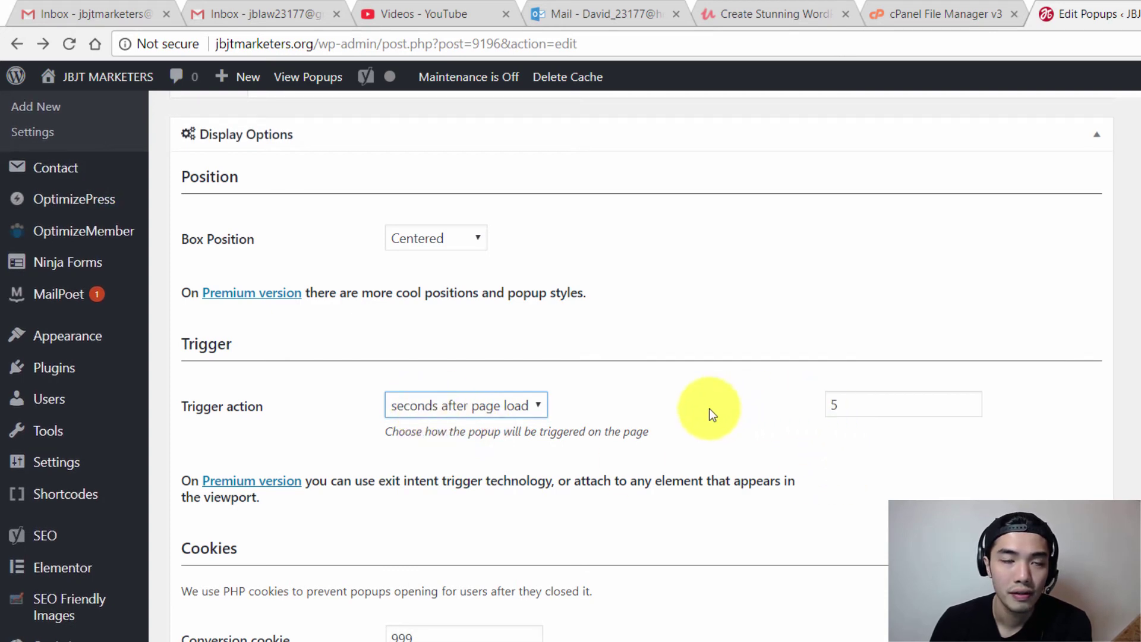
double_click(853, 406)
text(1)
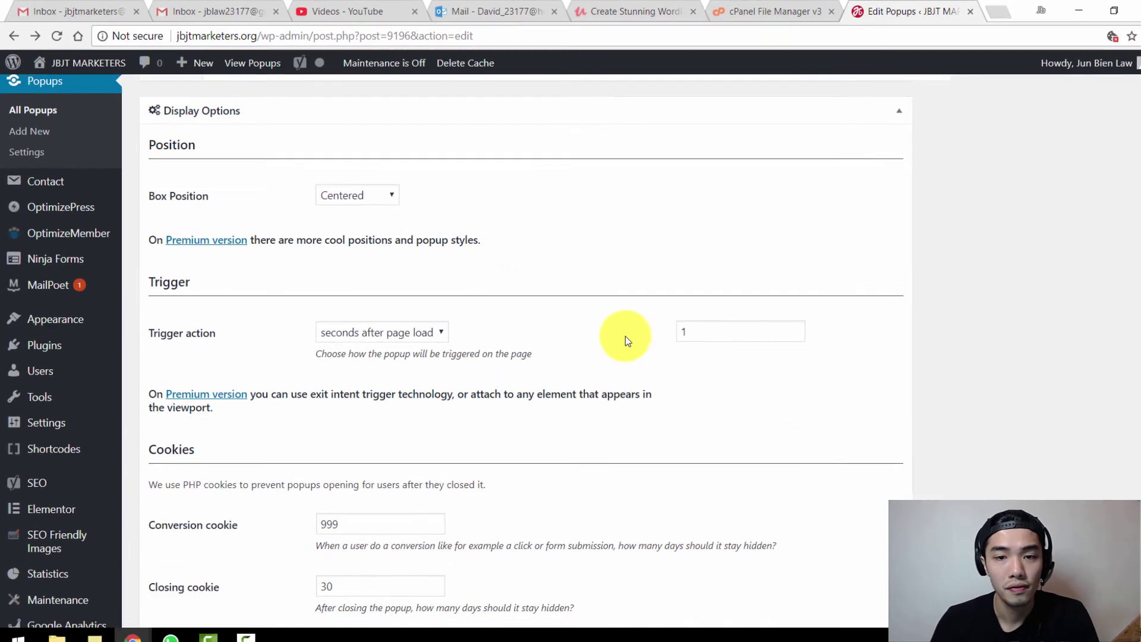
scroll(612, 331, up, 20)
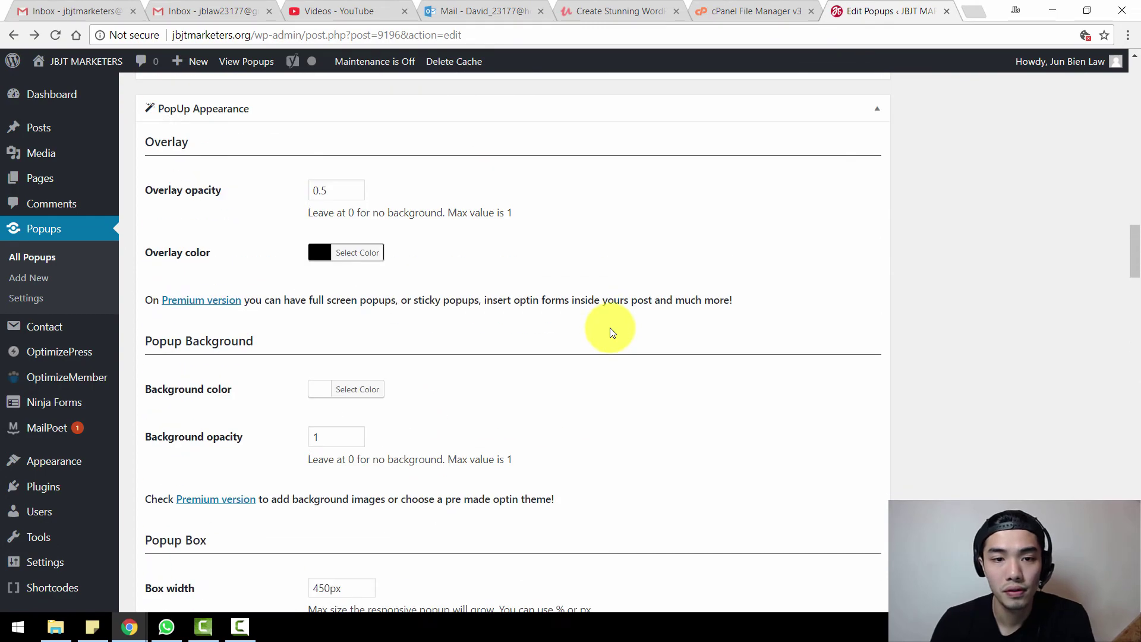
scroll(610, 327, up, 10)
scroll(1082, 472, down, 3)
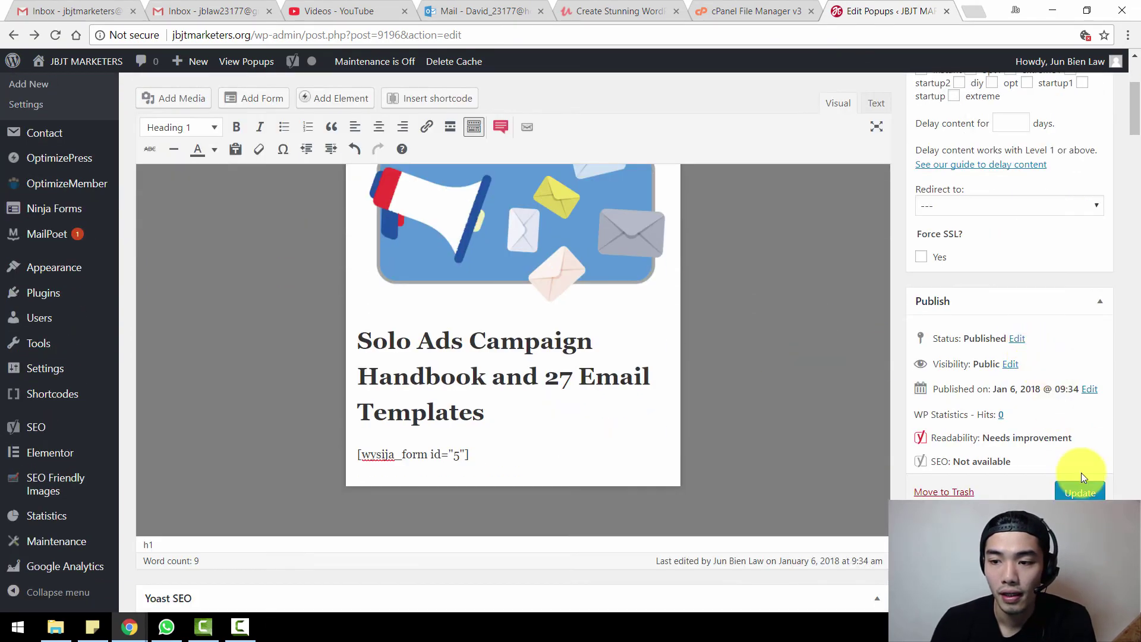
Step: Update Test1, then open Visit Site in a new Home - JBJT tab
click(1080, 492)
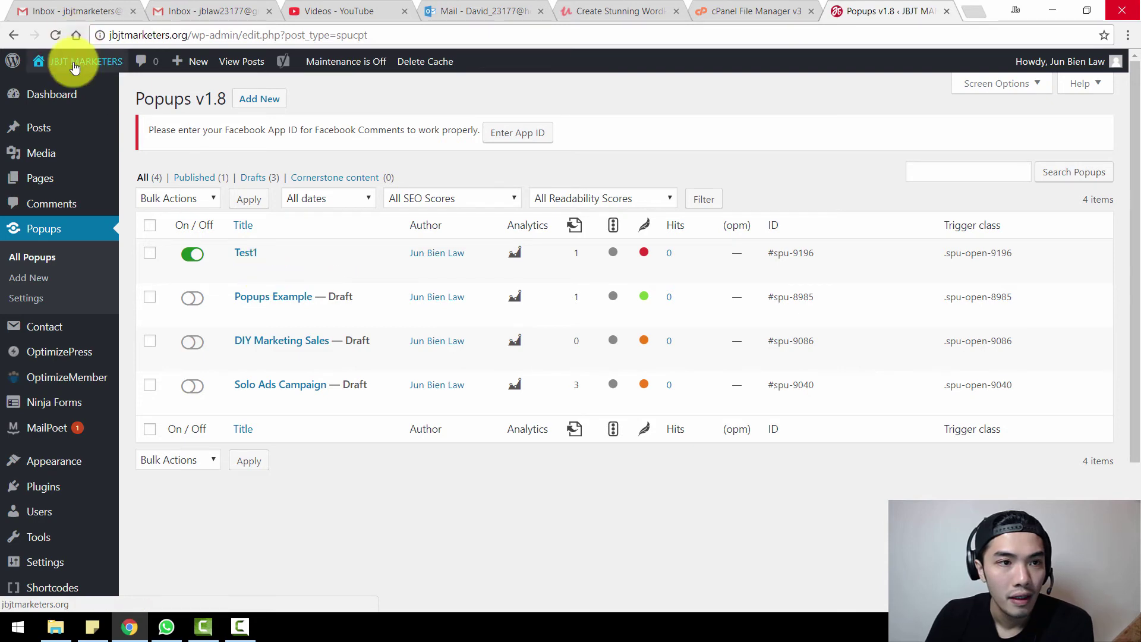
mouse_move(78, 62)
middle_click(63, 89)
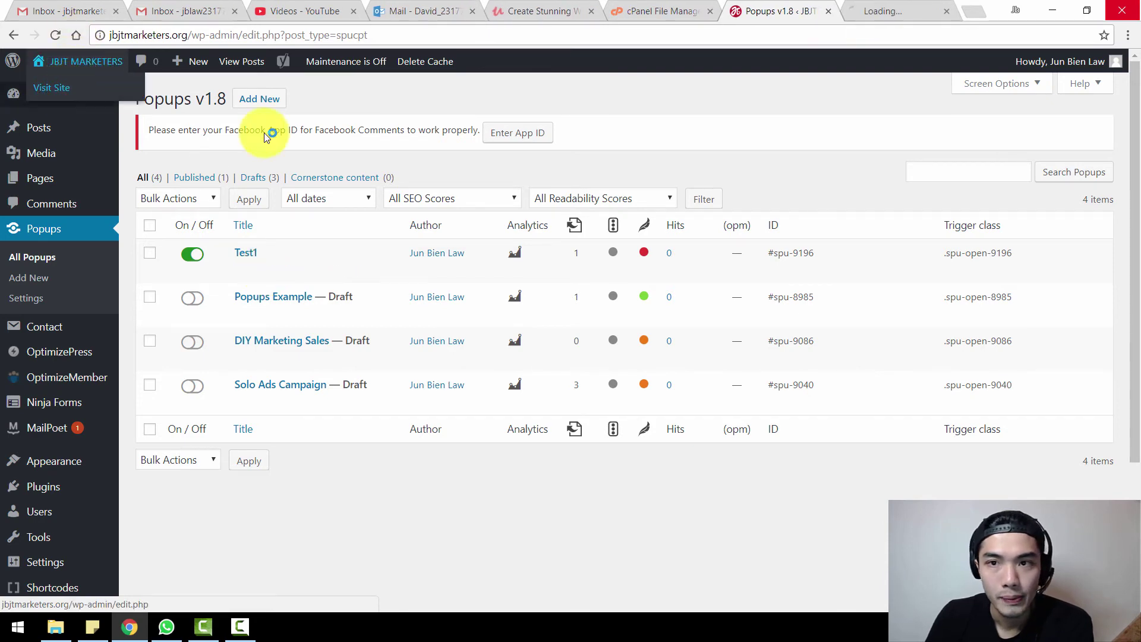
click(877, 13)
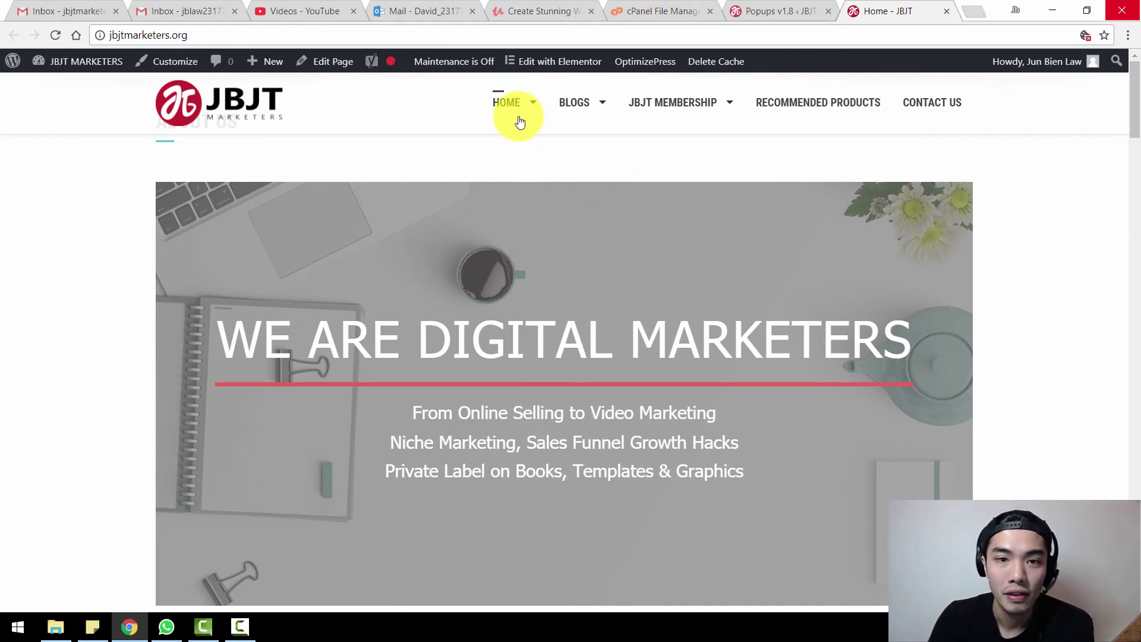
mouse_move(518, 114)
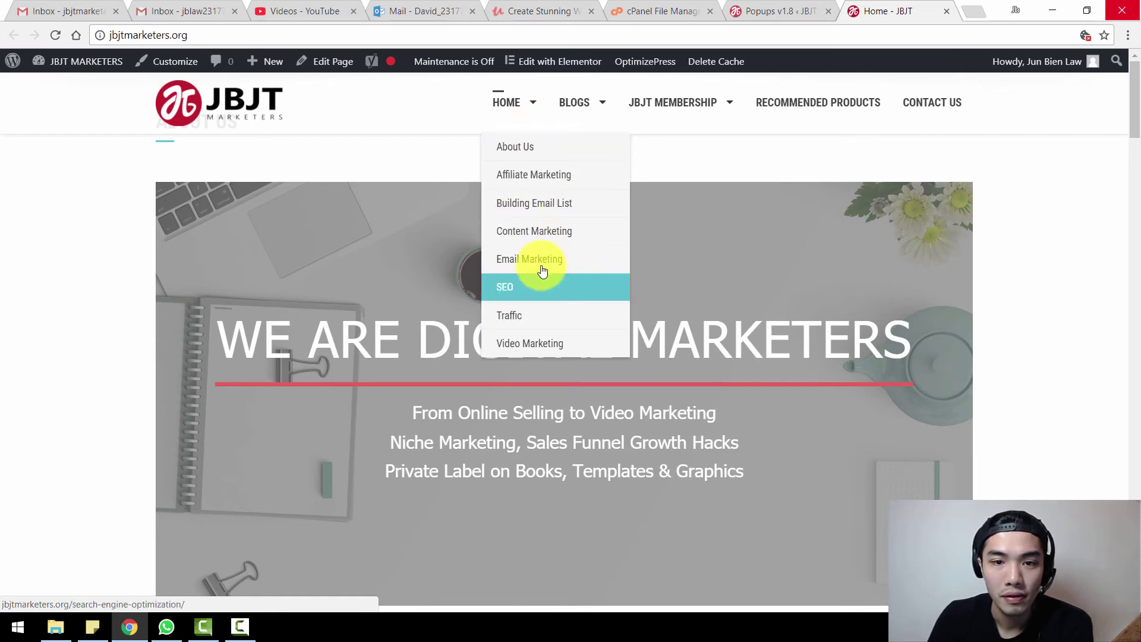
right_click(511, 266)
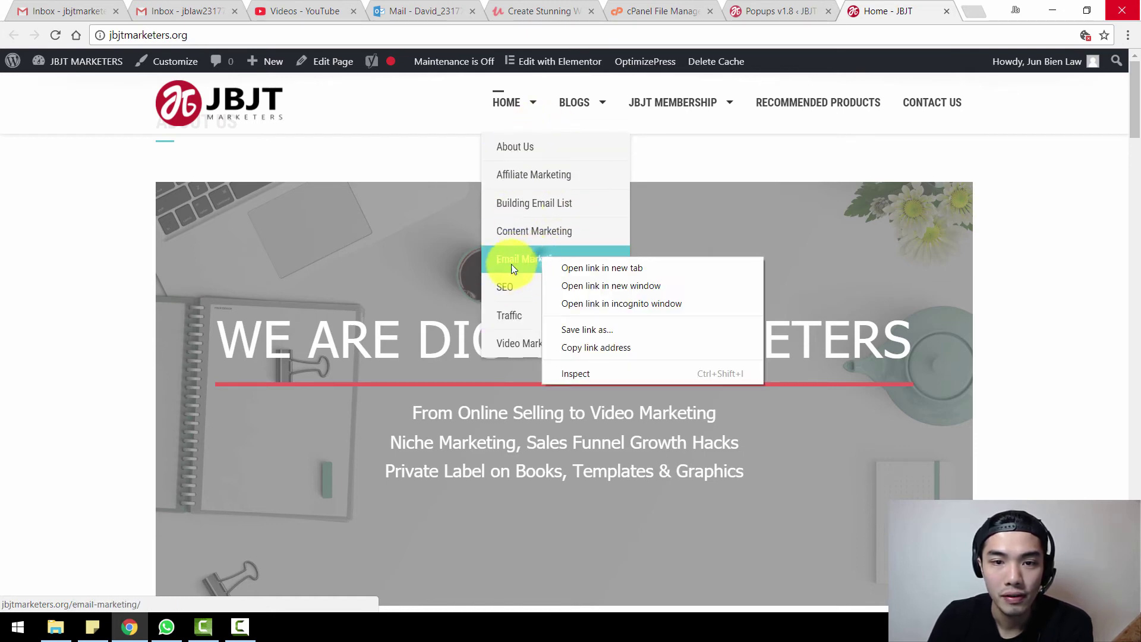
click(645, 305)
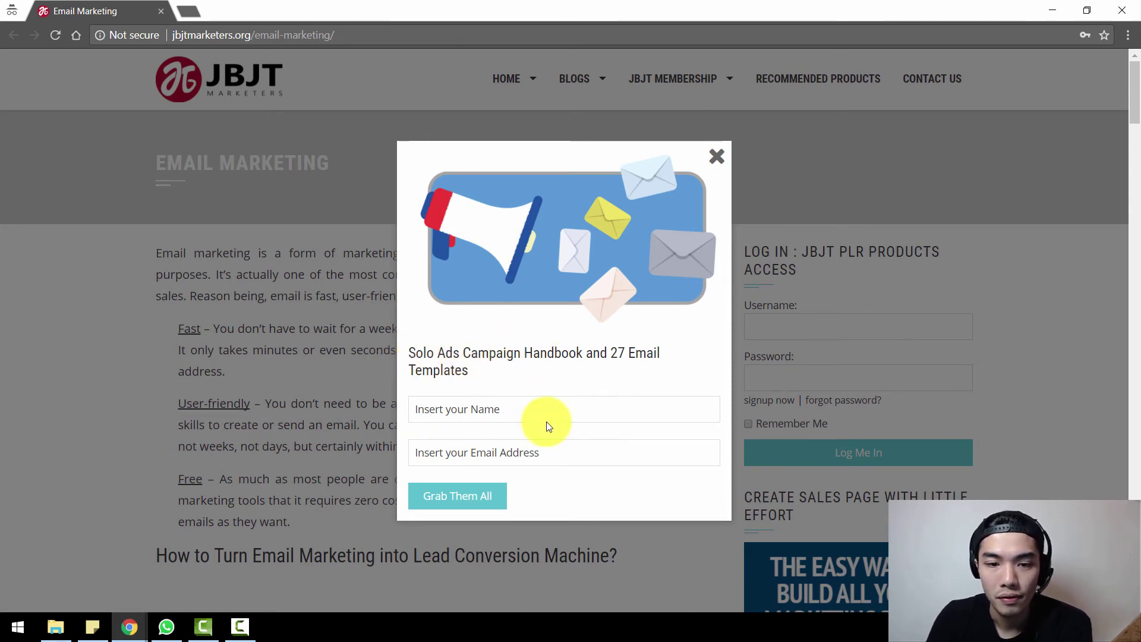
click(589, 408)
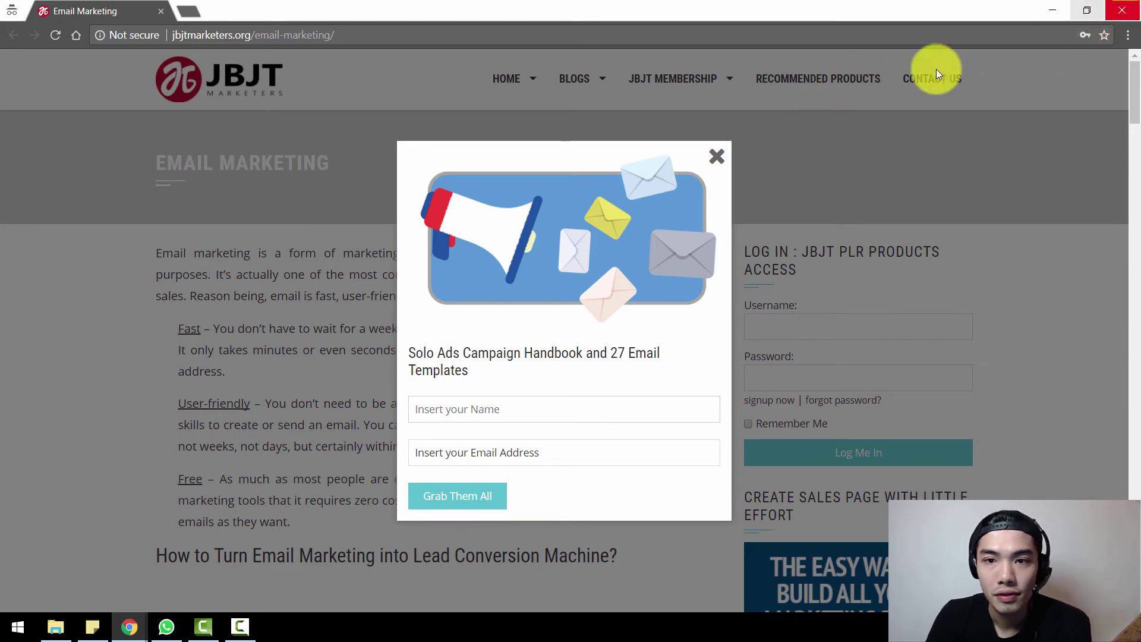
click(1122, 10)
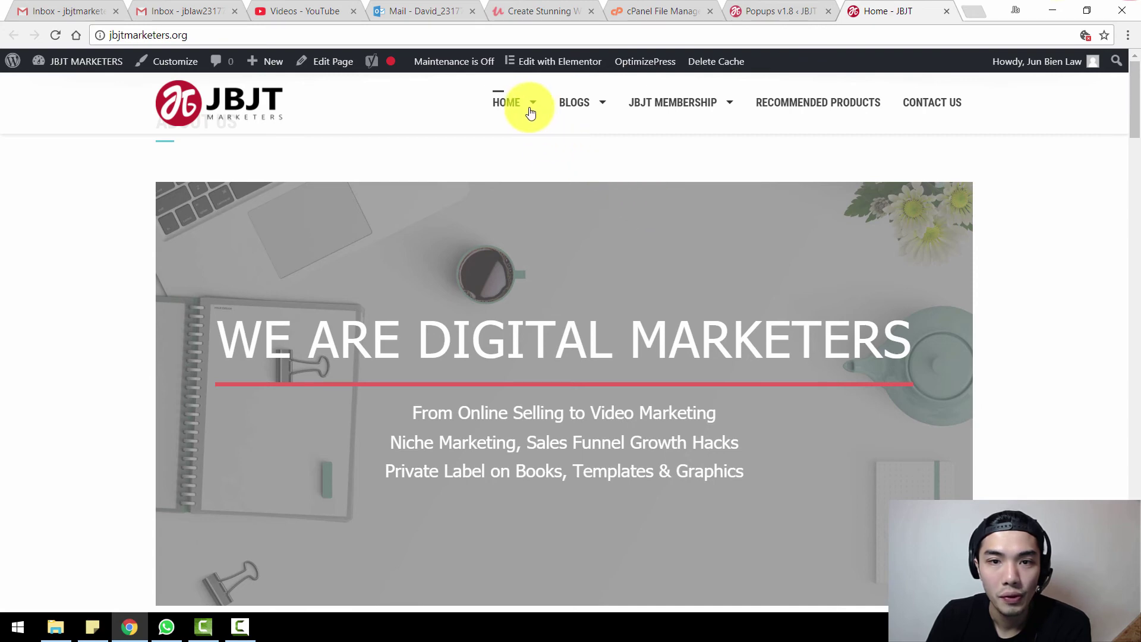
Step: View the popup on Contact Us in incognito, then return to the Popups list
mouse_move(523, 105)
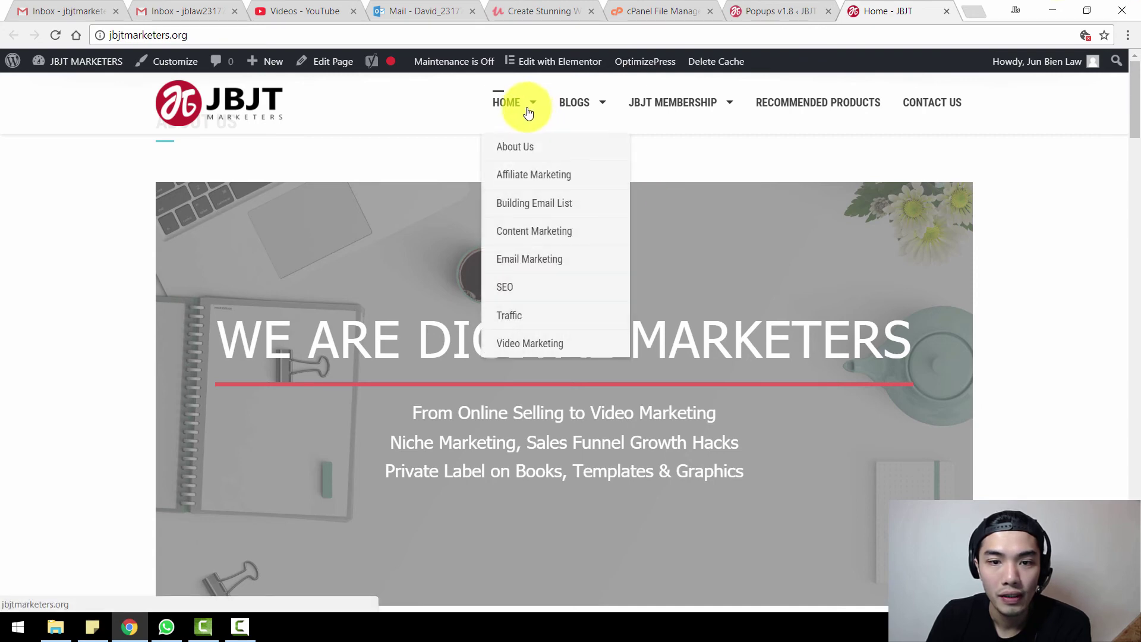
right_click(934, 102)
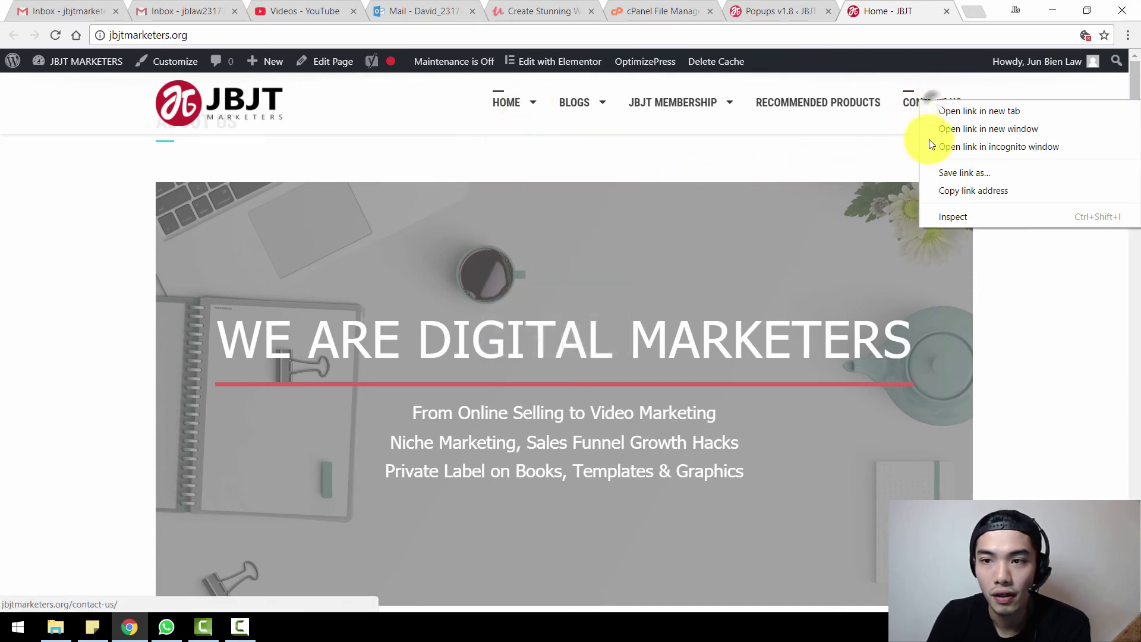
click(963, 149)
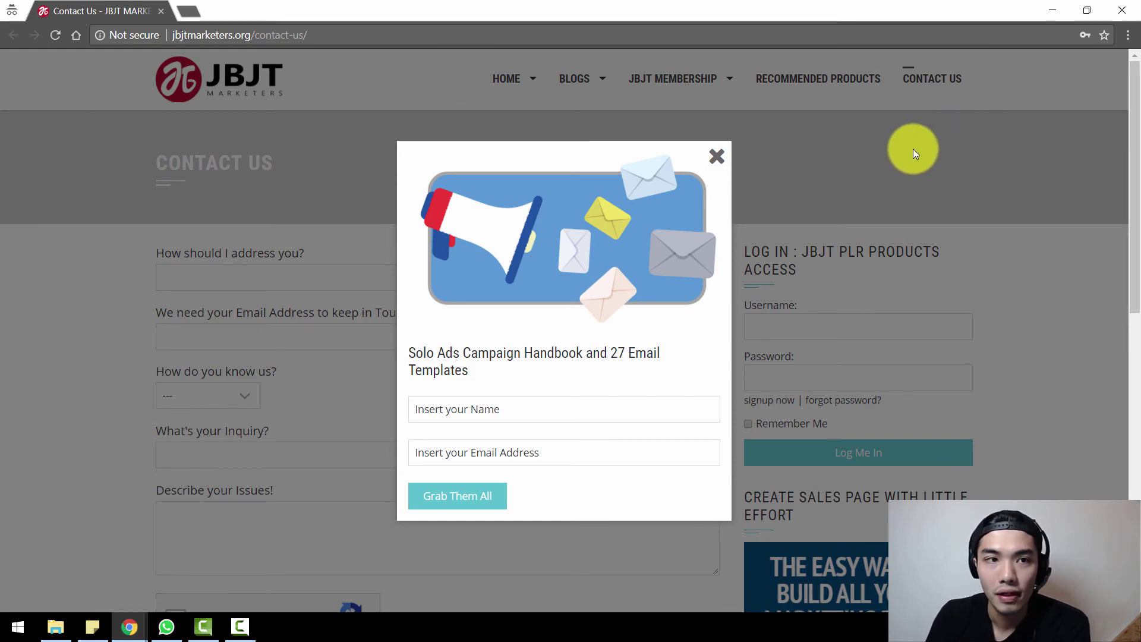
key(alt+Tab)
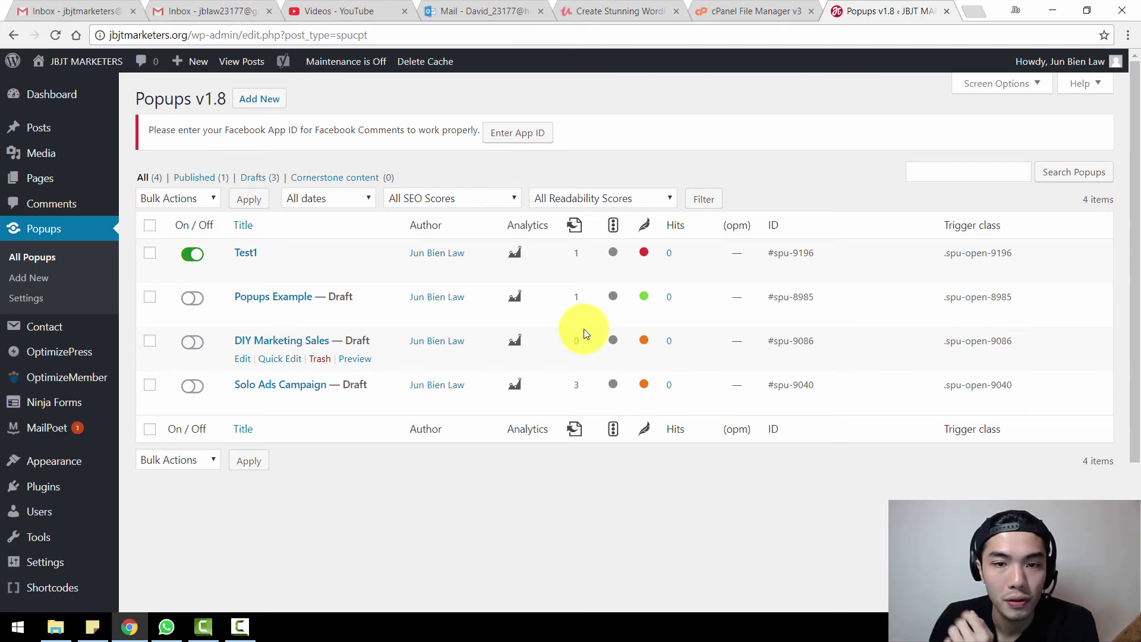
Step: In Test1, replace the Page Type rule with Page is equal to Home
click(244, 268)
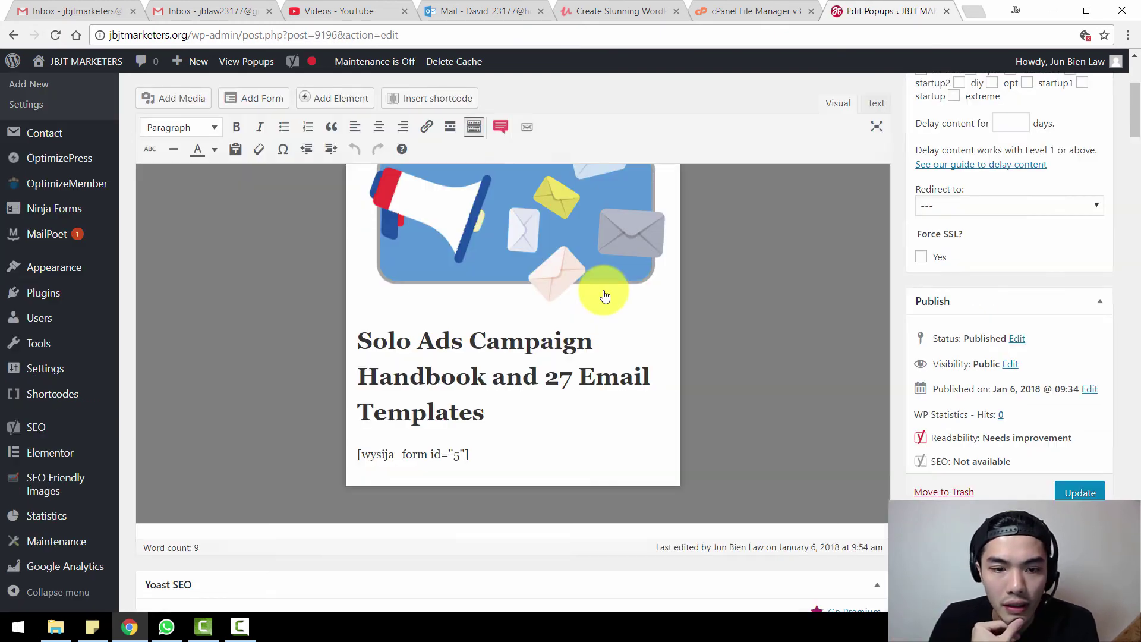
scroll(607, 300, down, 15)
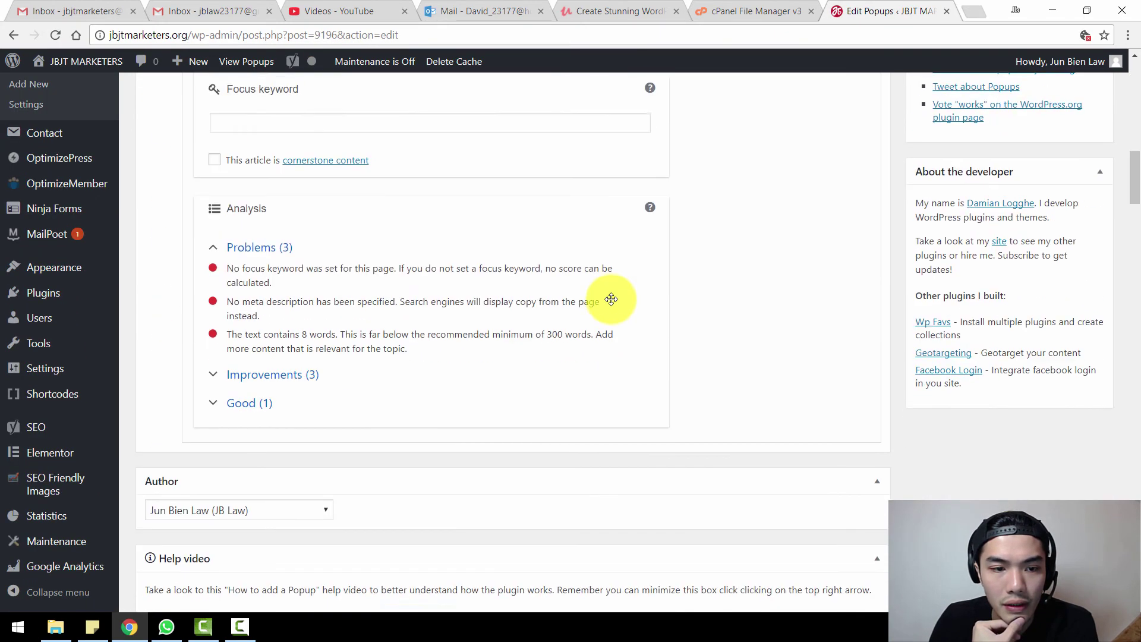
scroll(612, 306, down, 20)
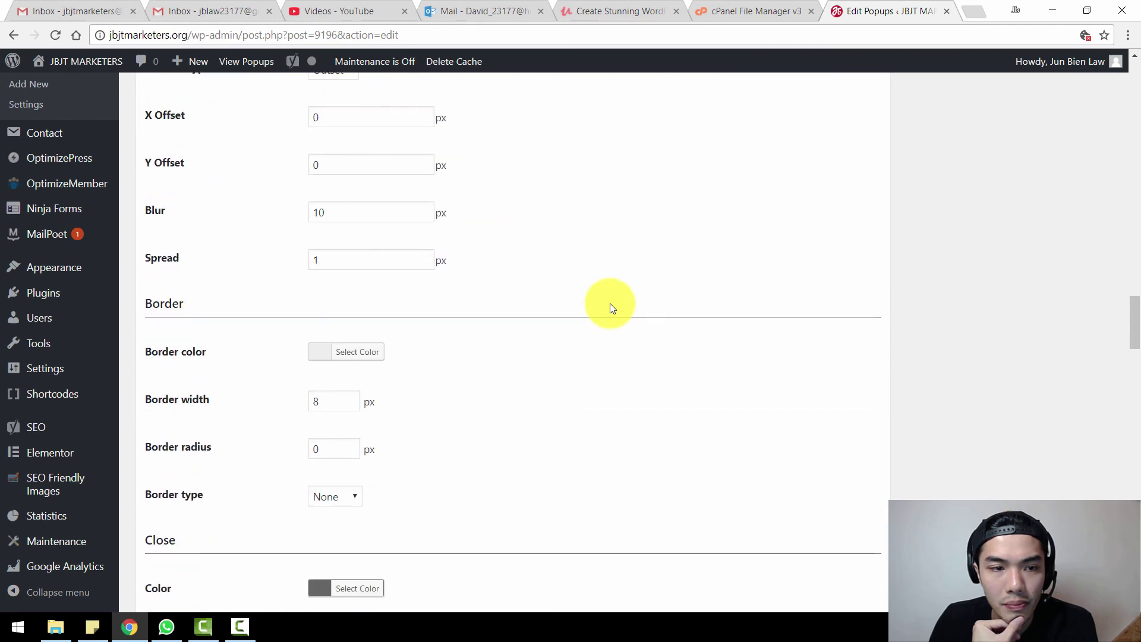
scroll(612, 307, down, 10)
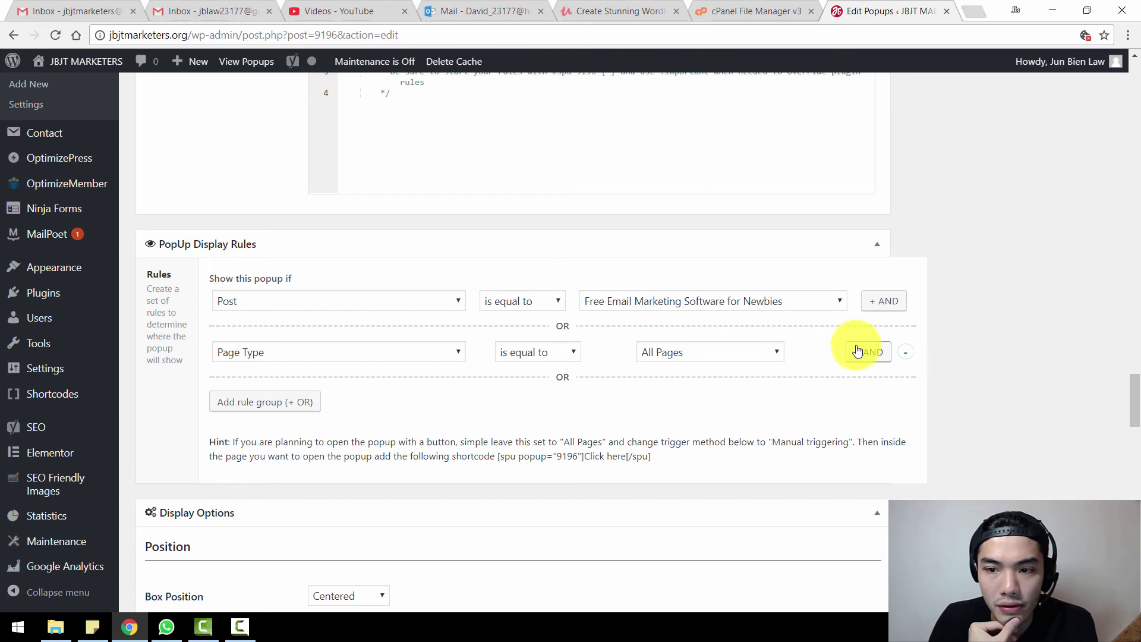
click(907, 357)
click(447, 300)
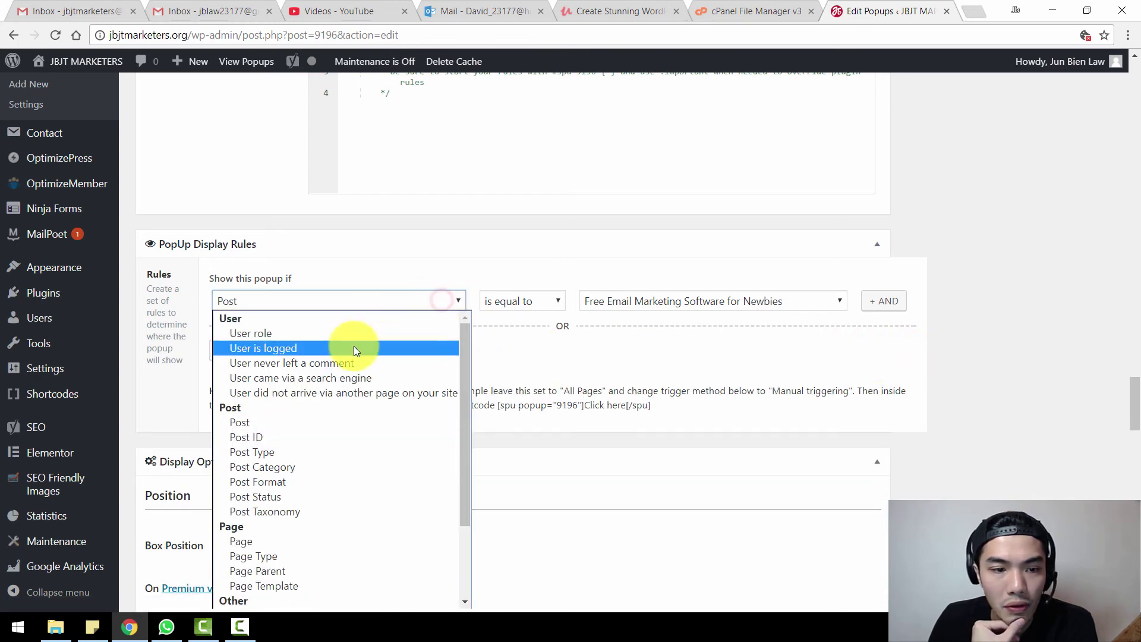
click(307, 541)
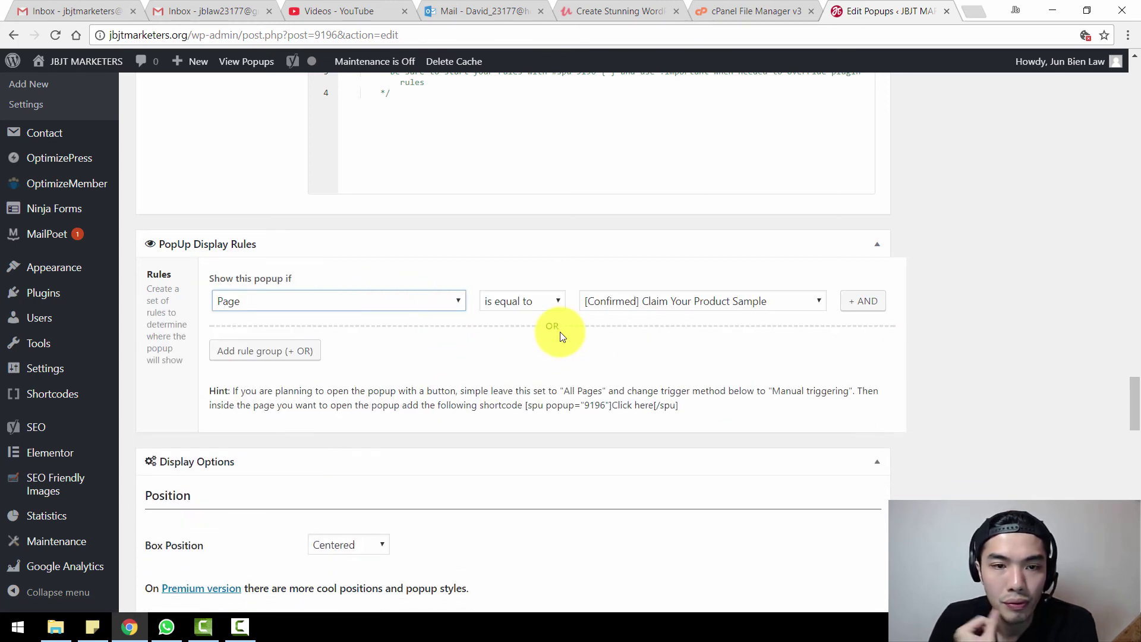
click(642, 307)
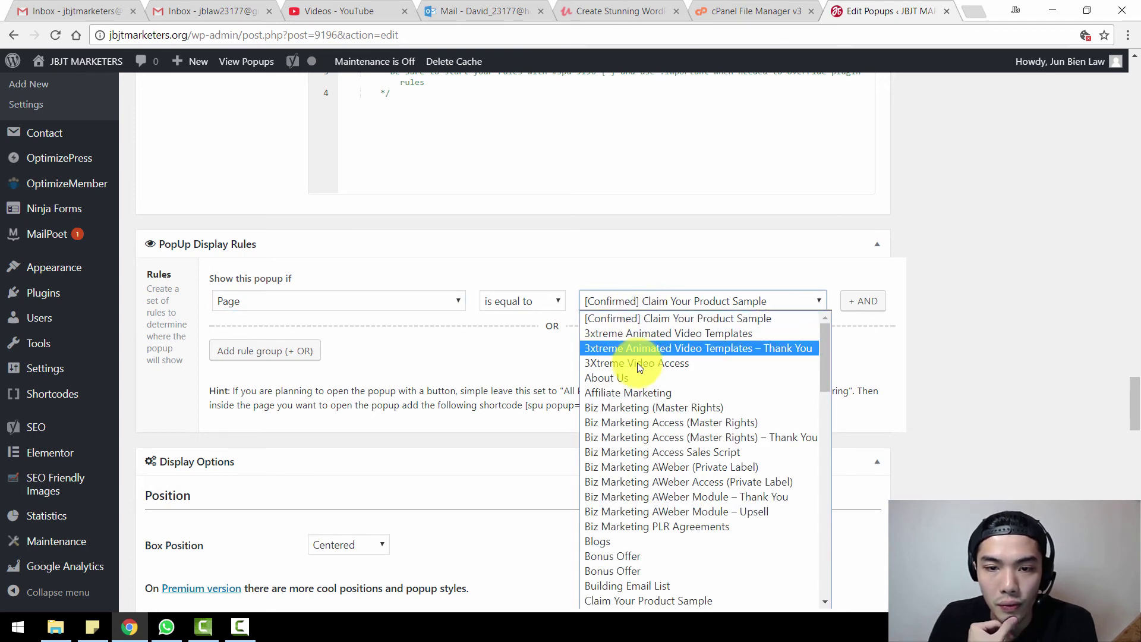
scroll(643, 379, down, 10)
scroll(648, 386, up, 5)
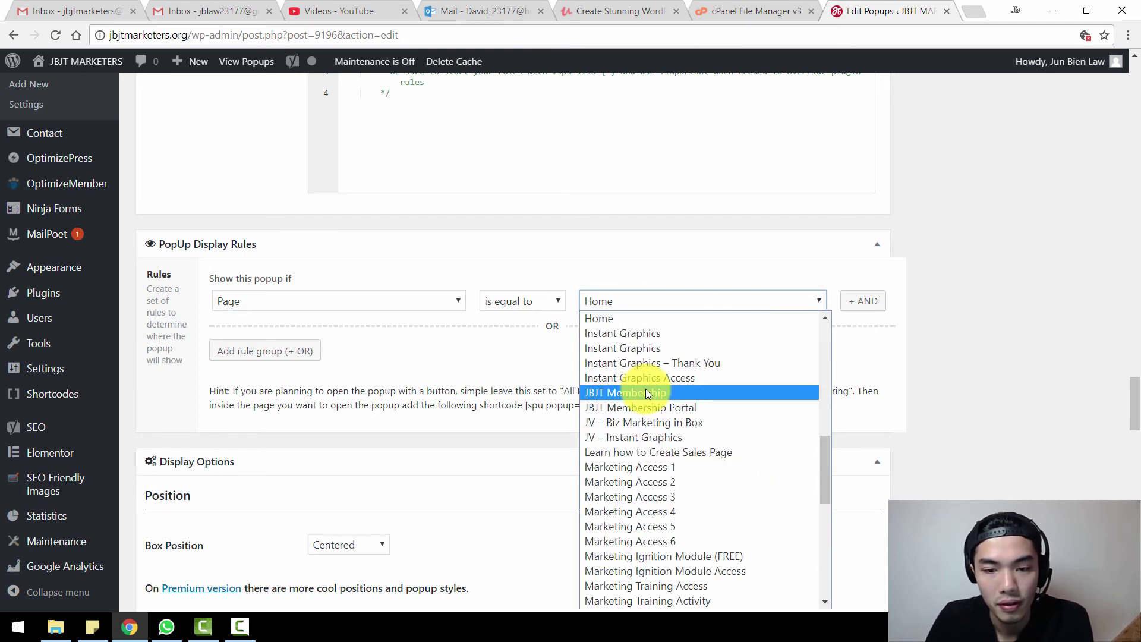
click(618, 467)
Step: Change the trigger delay to 10 seconds after page load
scroll(805, 168, down, 1)
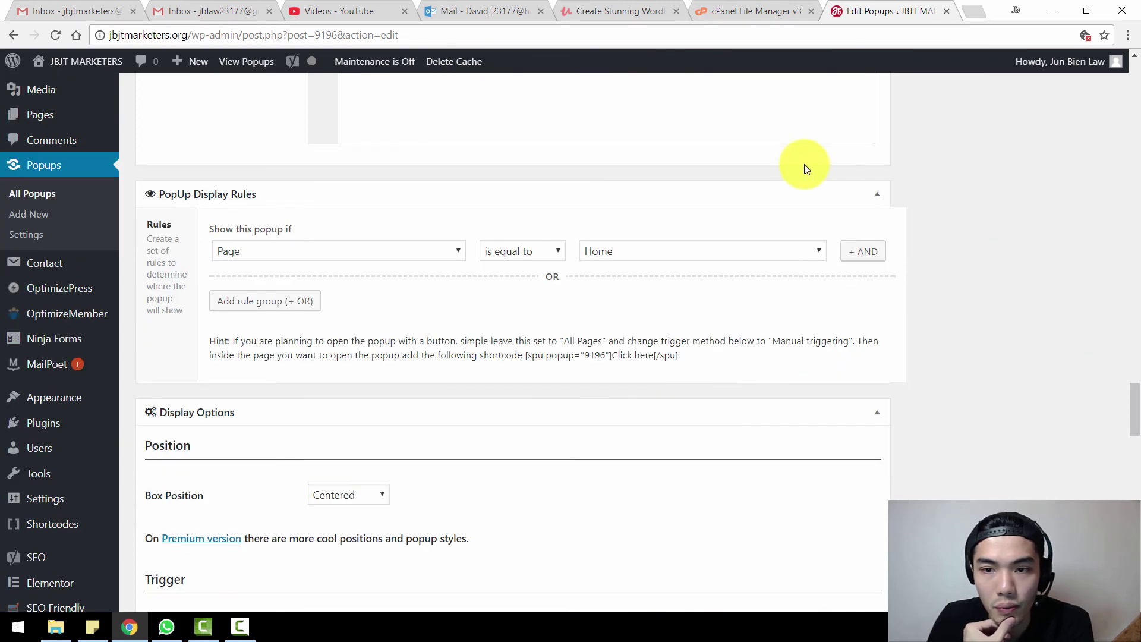
drag(1132, 402, 1135, 444)
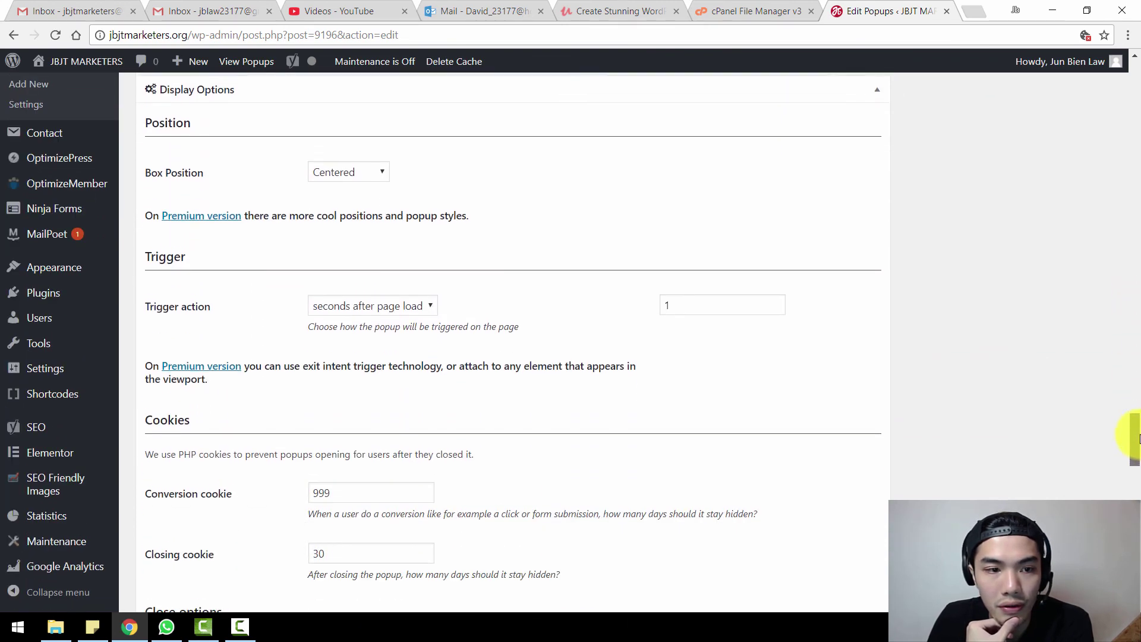
click(683, 298)
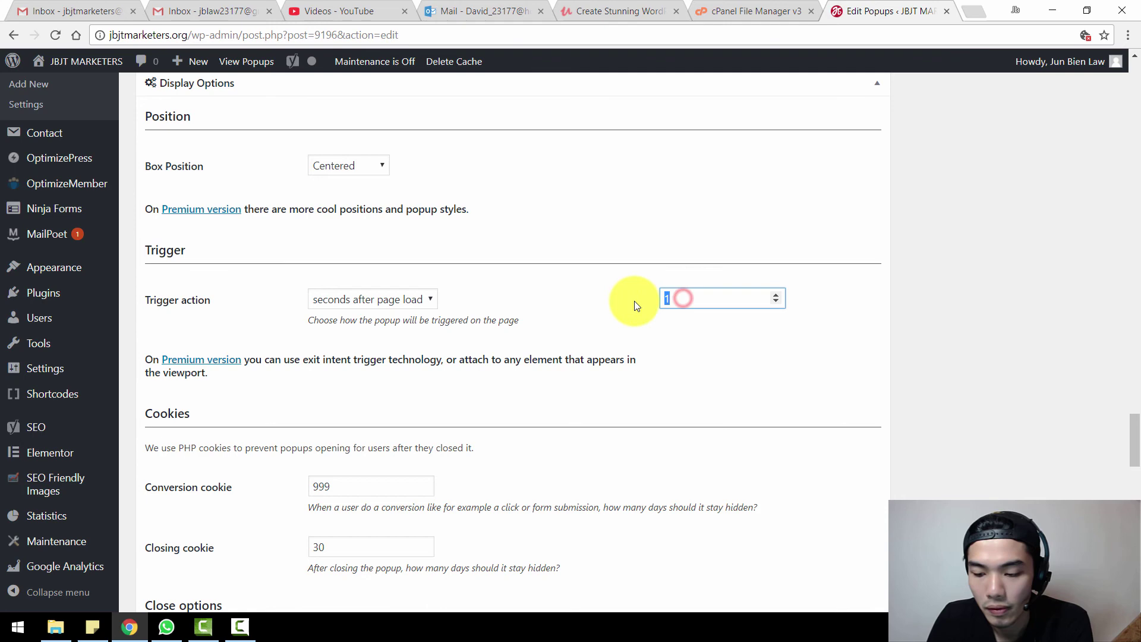
text(0)
click(975, 362)
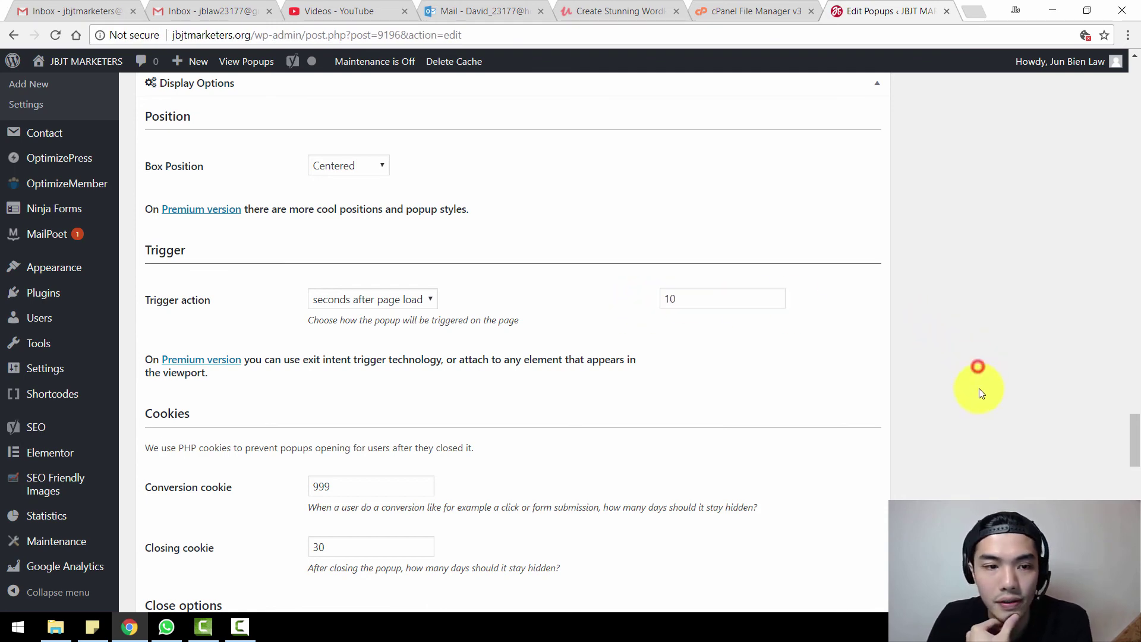
drag(1135, 446, 1132, 136)
Step: Update Test1, then open Visit Site in an incognito window
click(1082, 267)
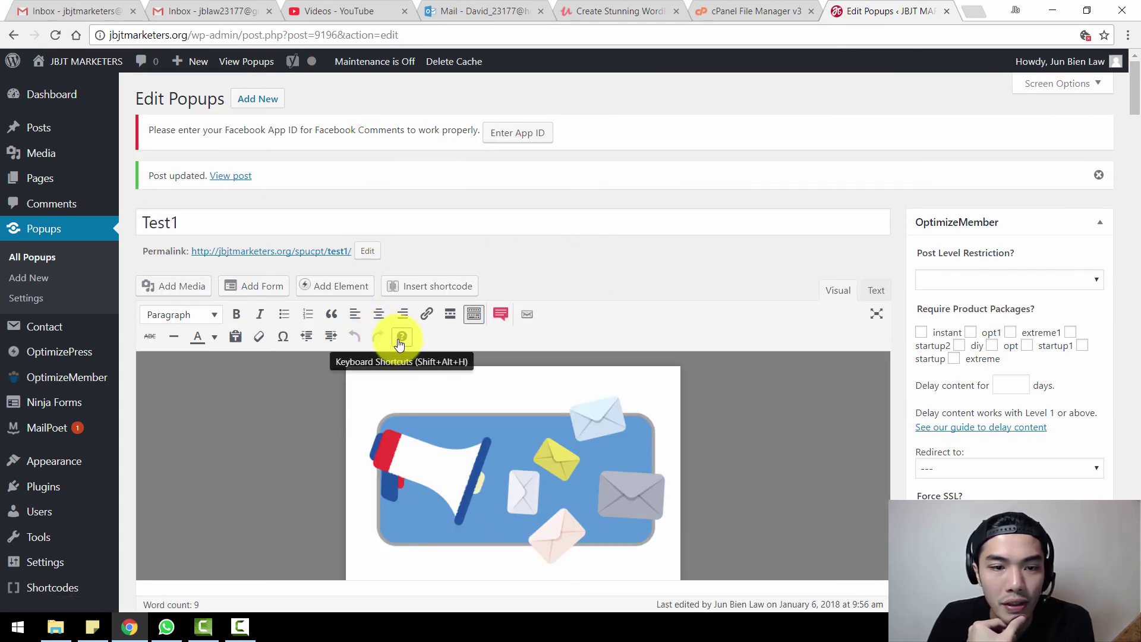
mouse_move(77, 61)
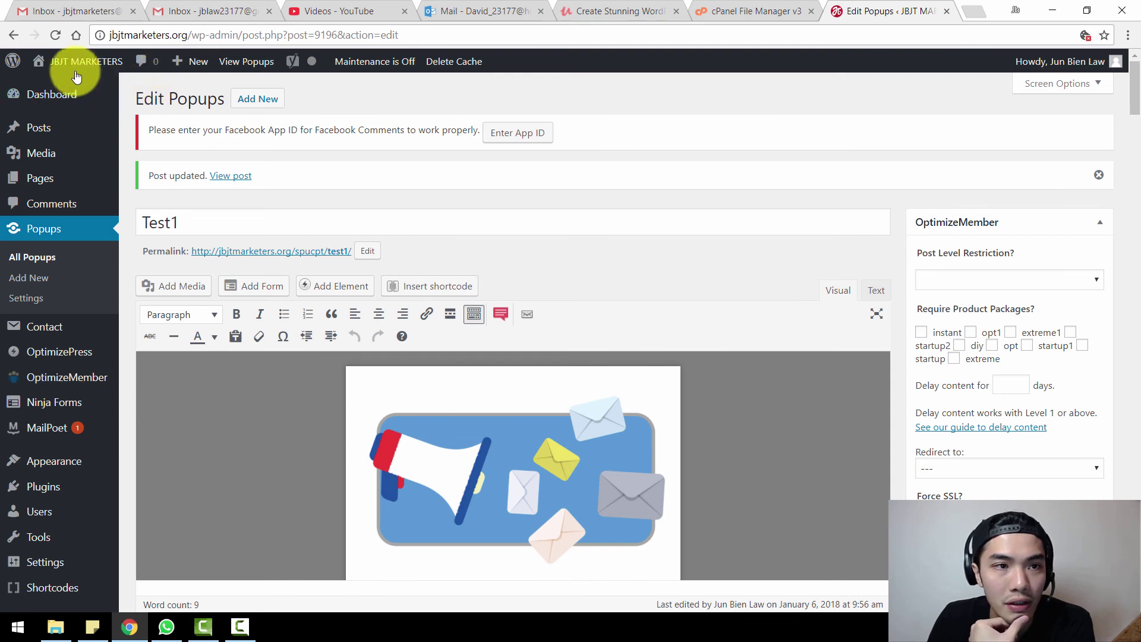
right_click(53, 87)
click(118, 132)
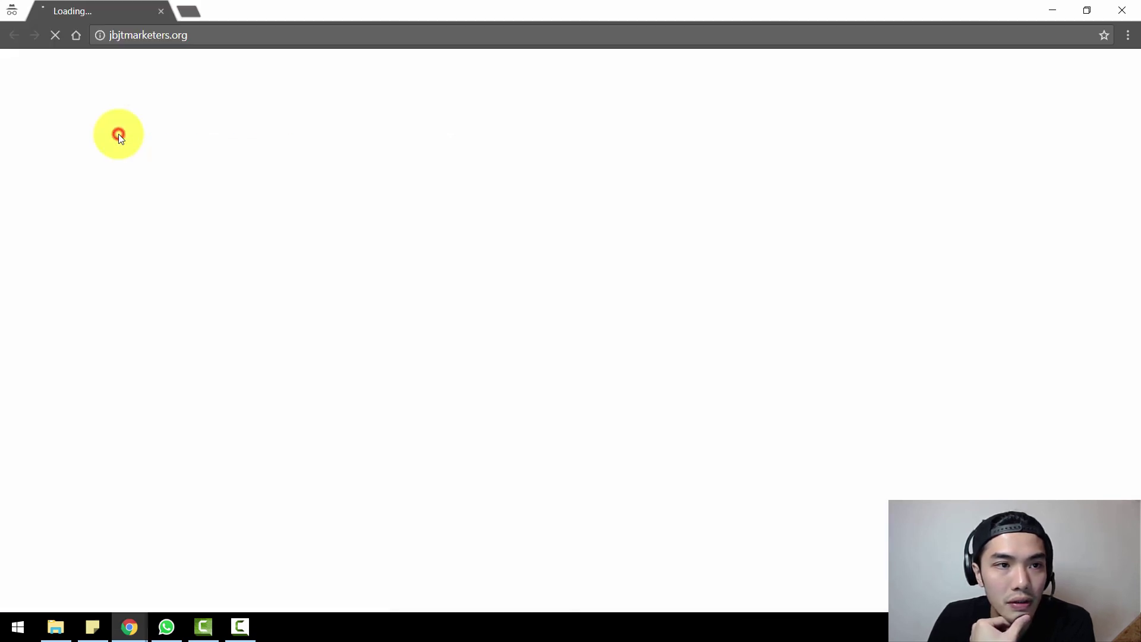